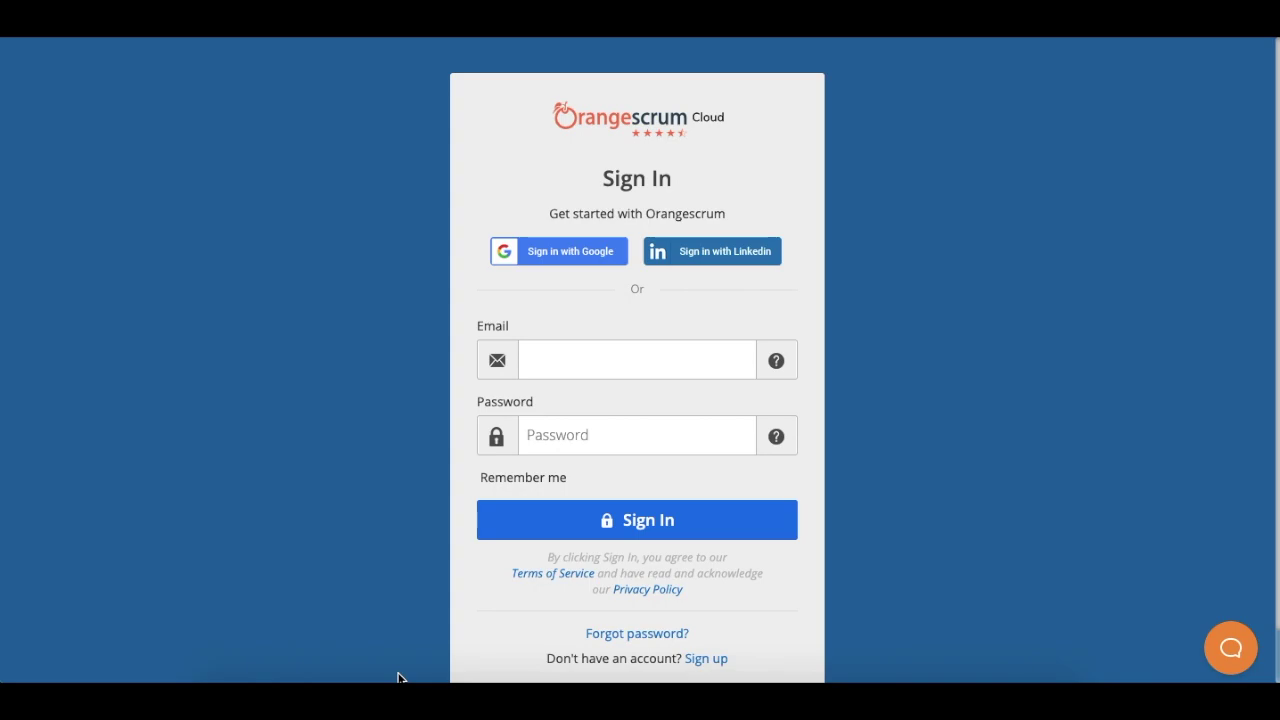
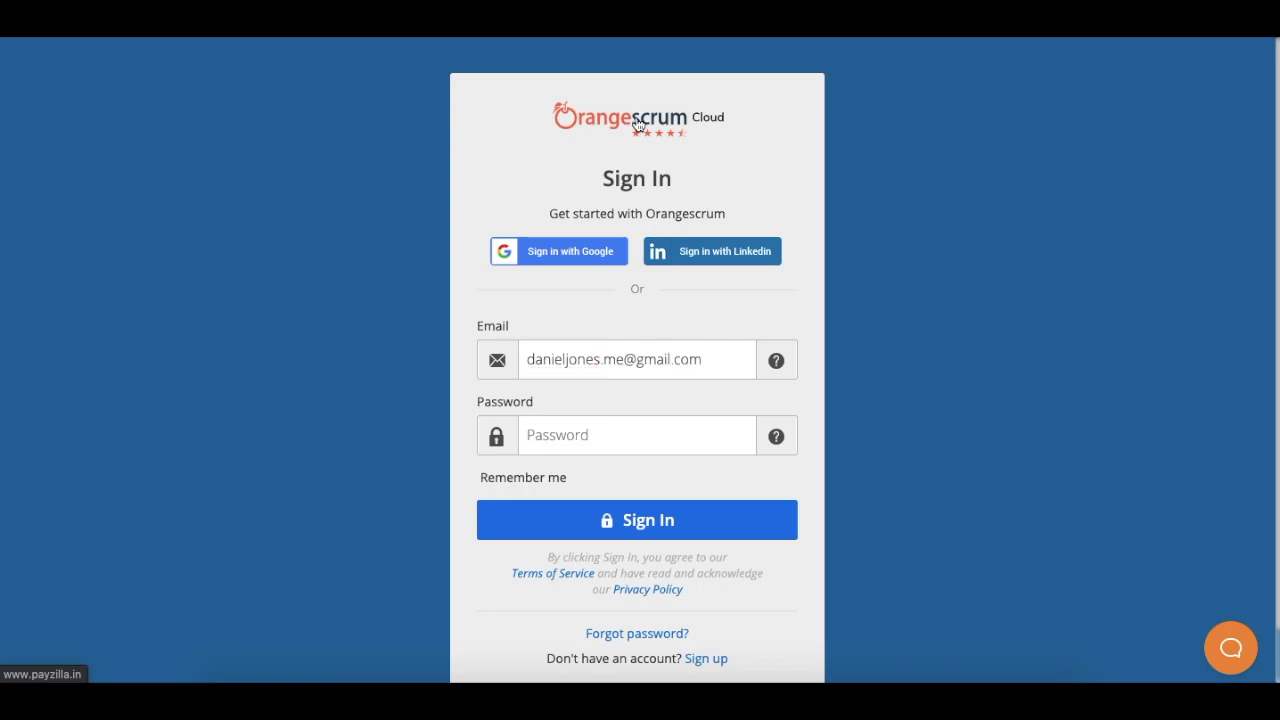
Step: Sign in to Orangescrum with the account e-mail and password
key(Tab)
text(••••••••••)
click(631, 502)
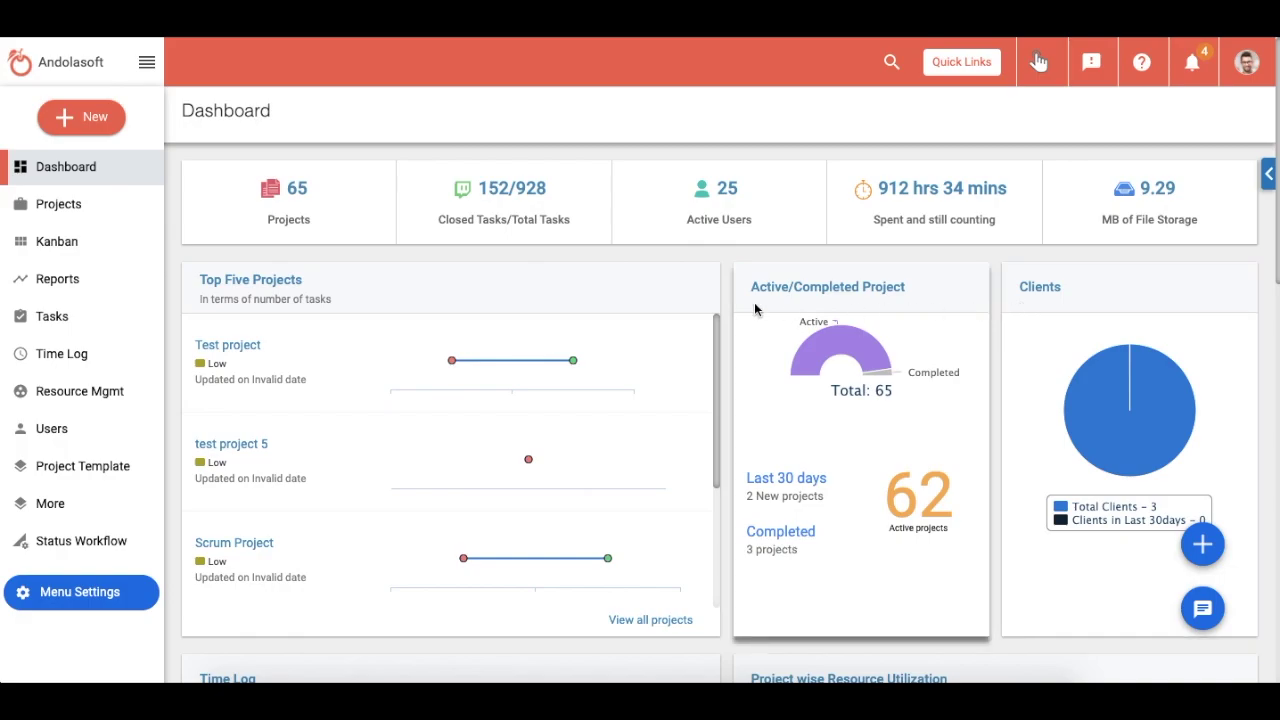
scroll(727, 295, down, 3)
scroll(727, 298, down, 2)
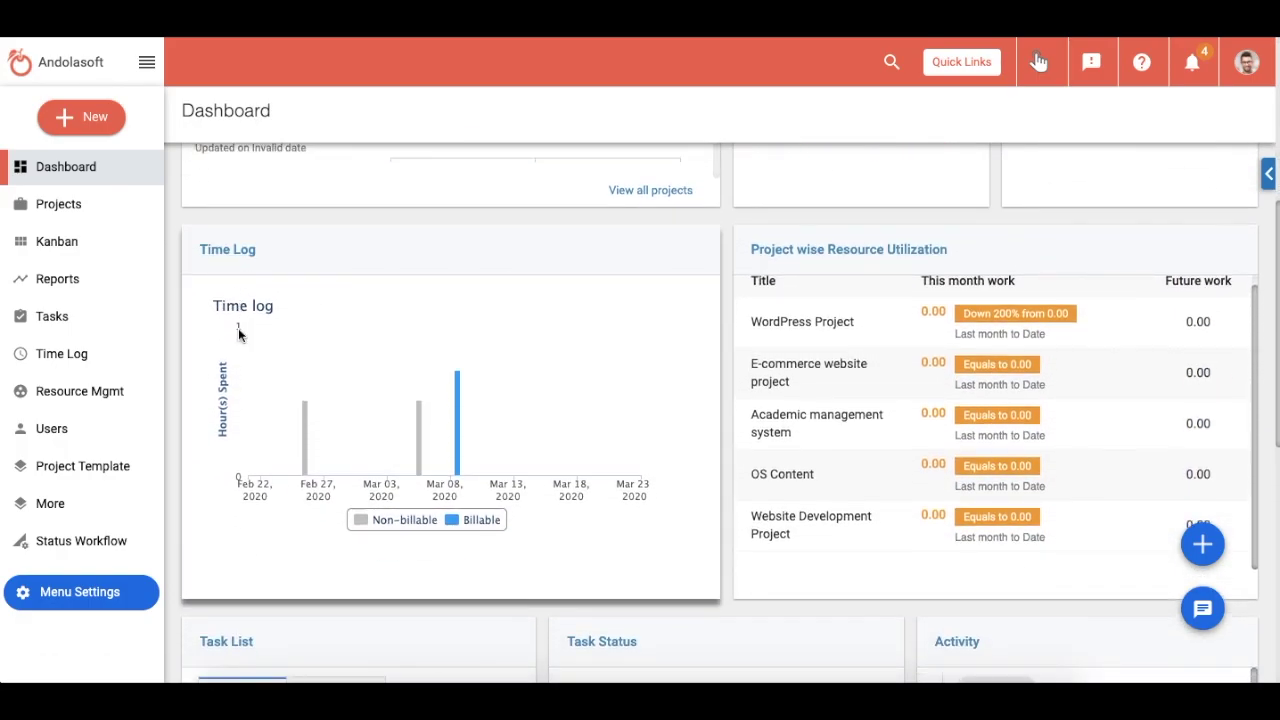
mouse_move(465, 460)
scroll(459, 456, down, 5)
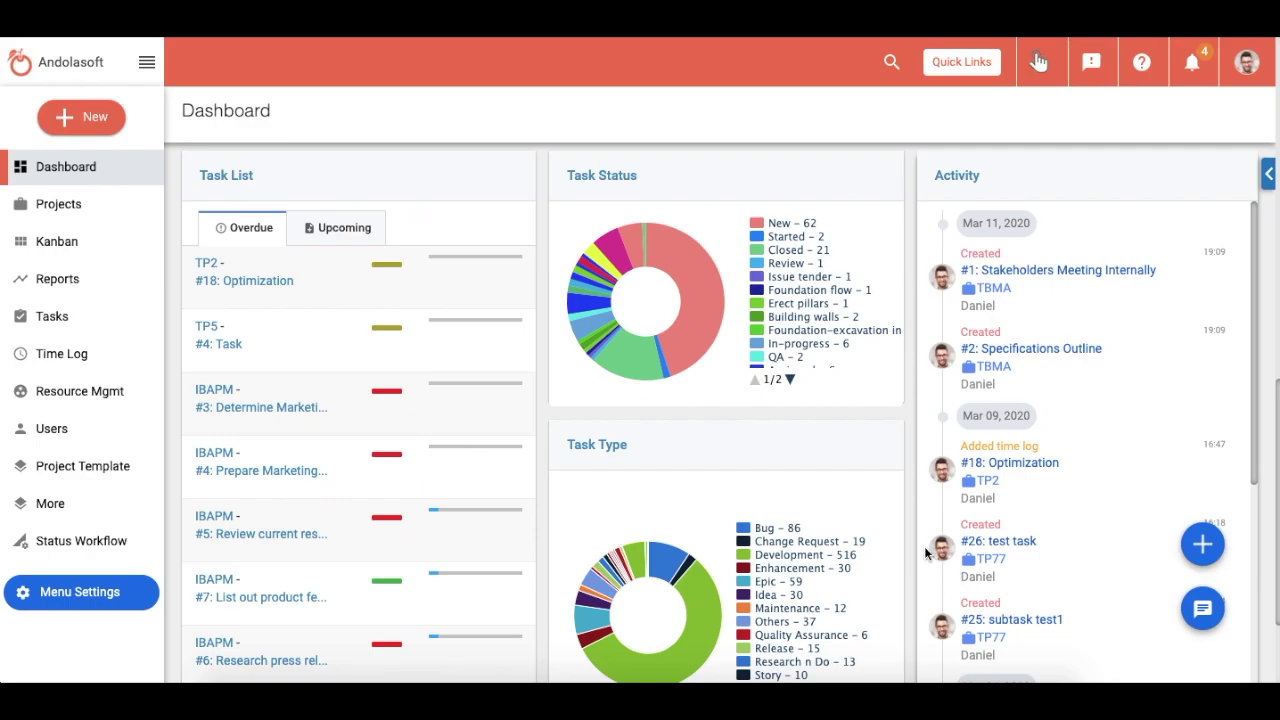
scroll(917, 513, down, 10)
scroll(917, 513, up, 3)
scroll(917, 521, up, 1)
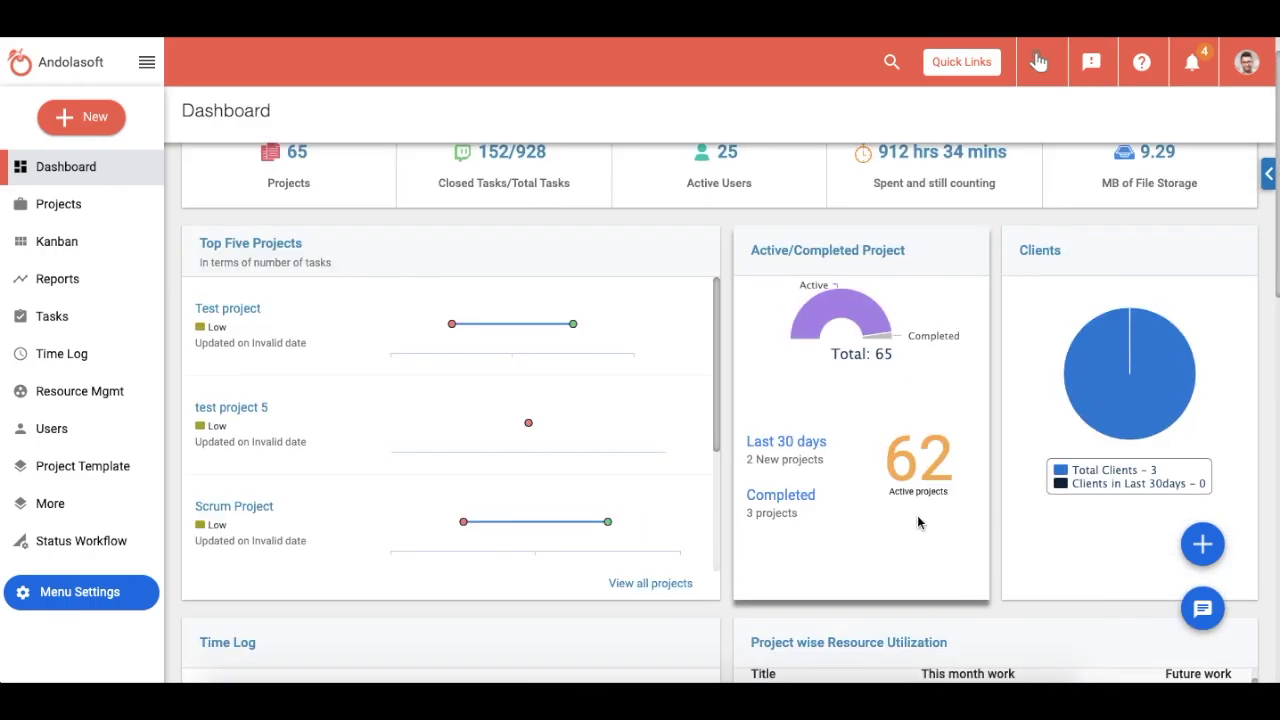
Step: Start a new project from the Quick Links New menu
click(955, 68)
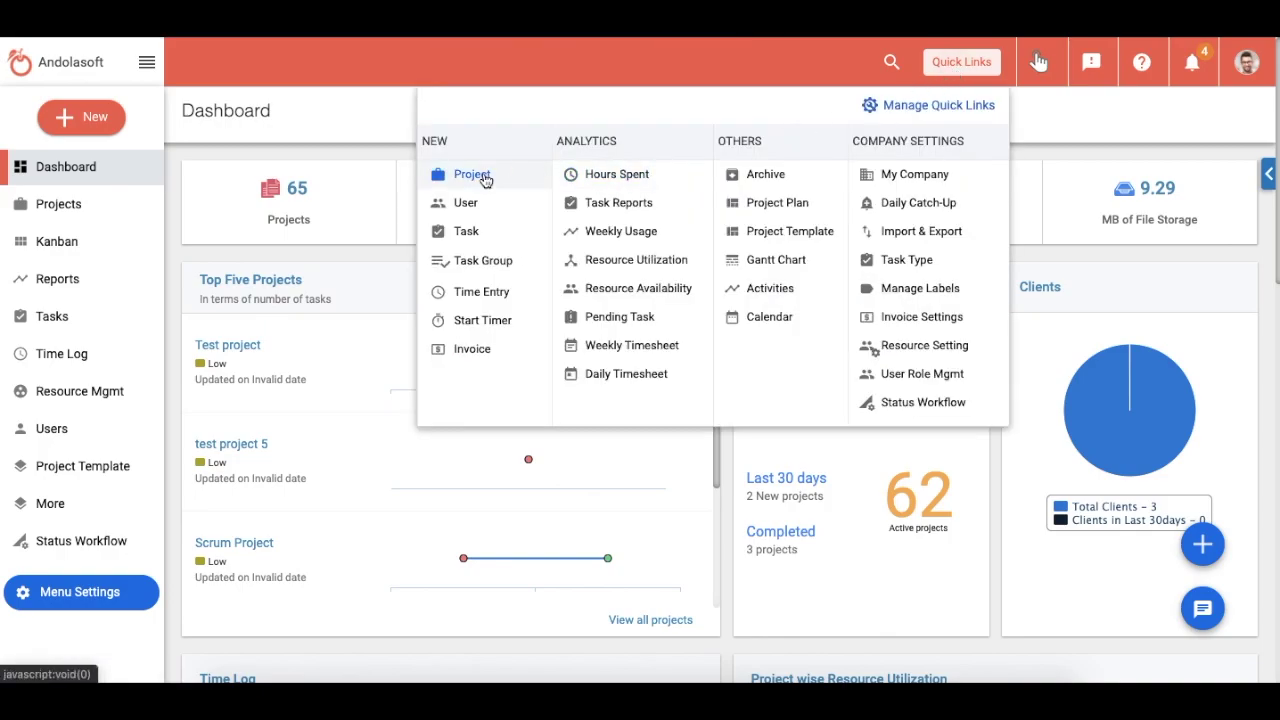
click(73, 118)
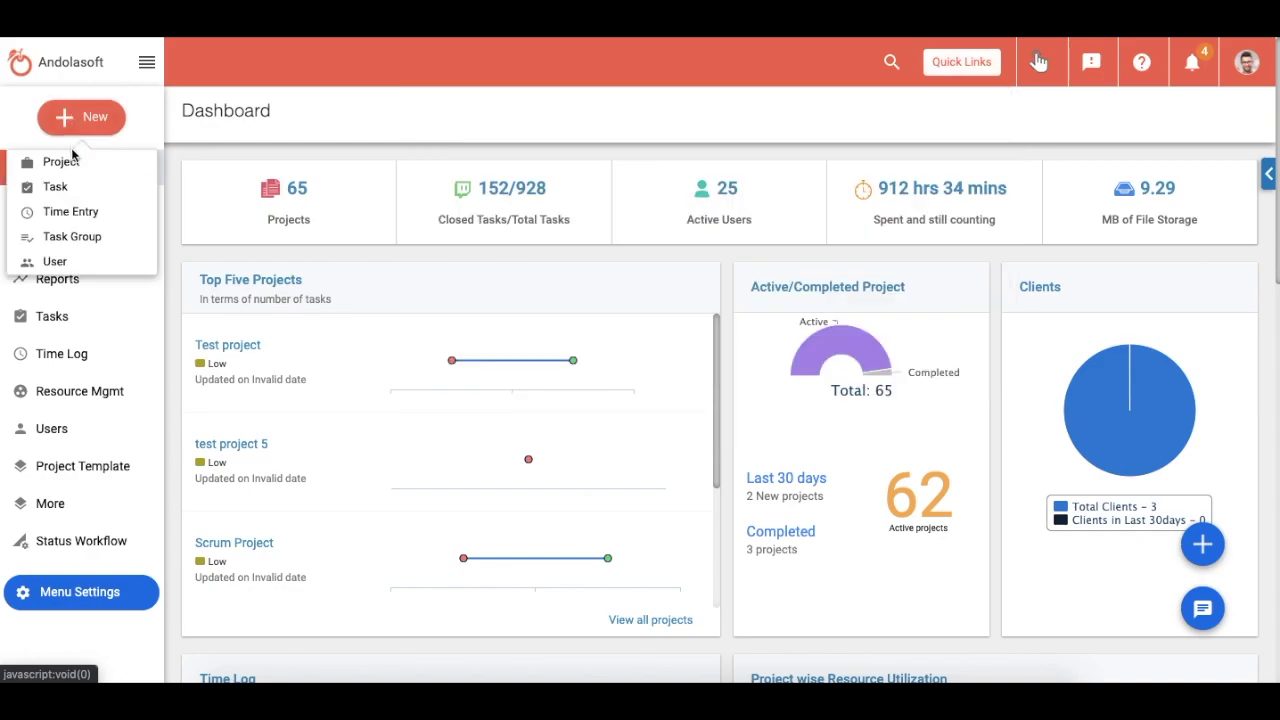
click(68, 161)
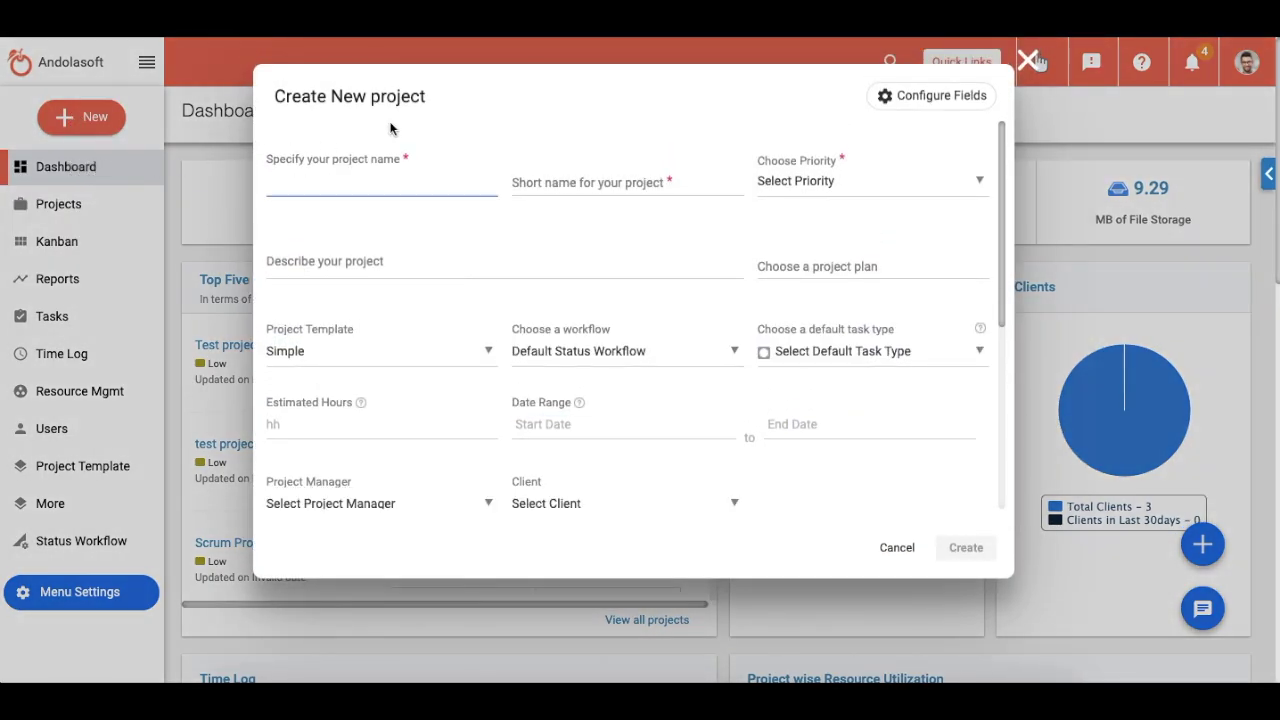
Step: Enable the Budget field in the project form's field configuration
click(892, 99)
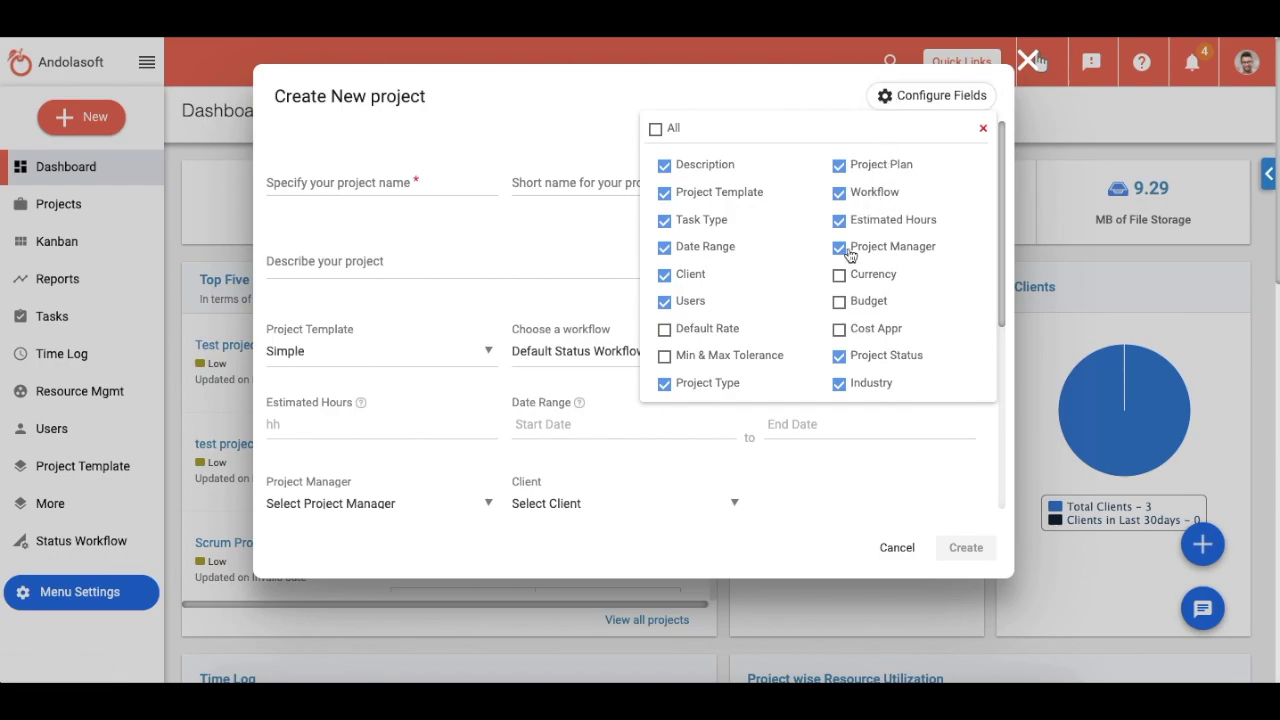
click(841, 304)
click(983, 130)
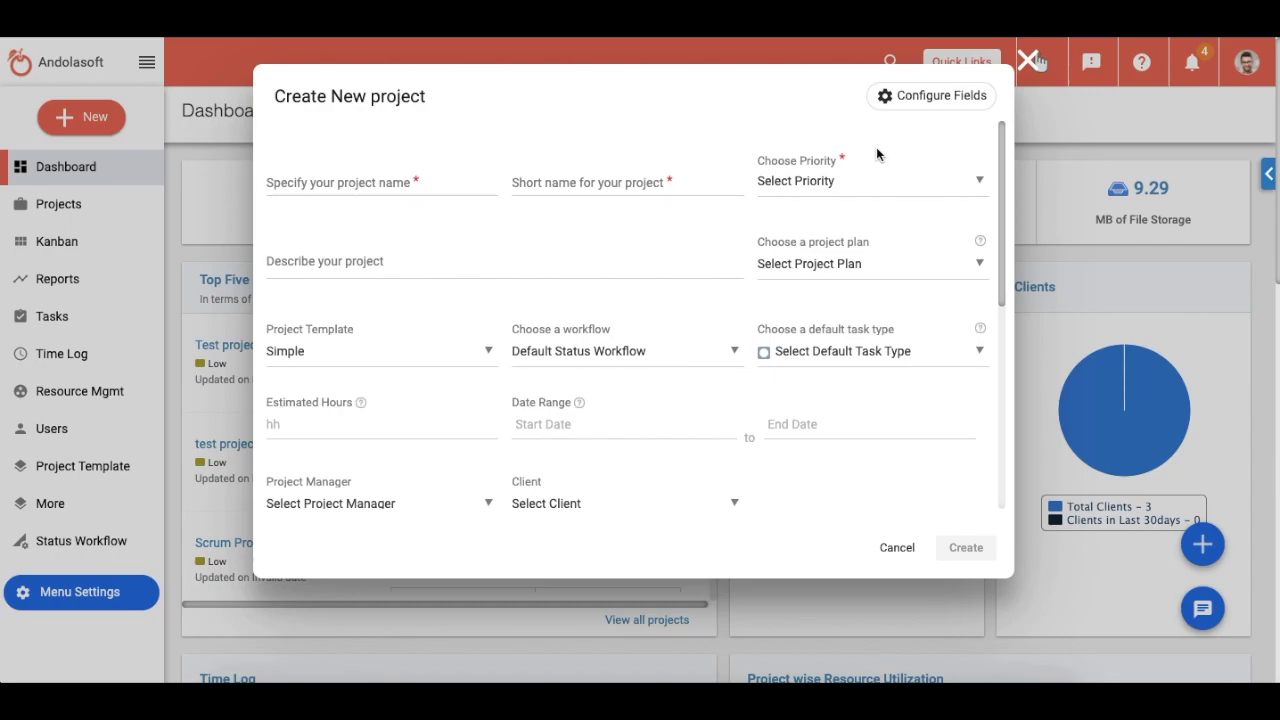
Step: Name the project 'Ticket Booking Application' with short name TBA and High priority
click(357, 182)
text(Ticket Booking Applica)
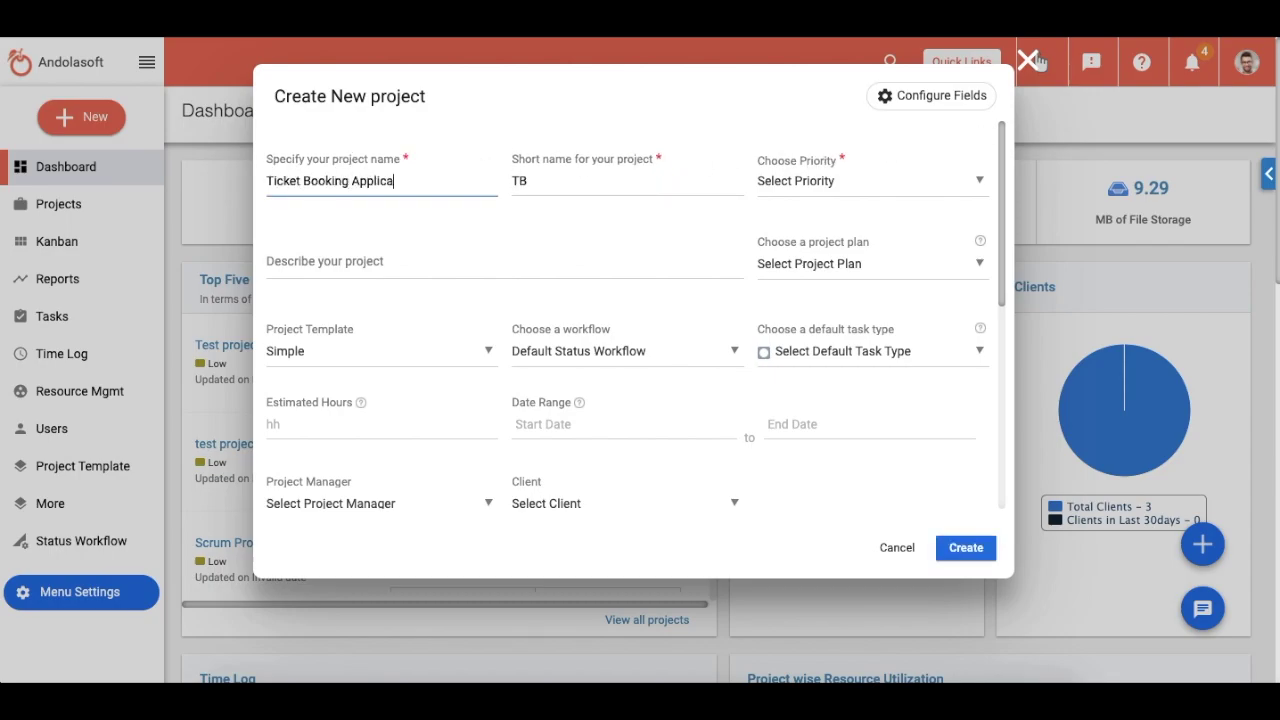
text(tion)
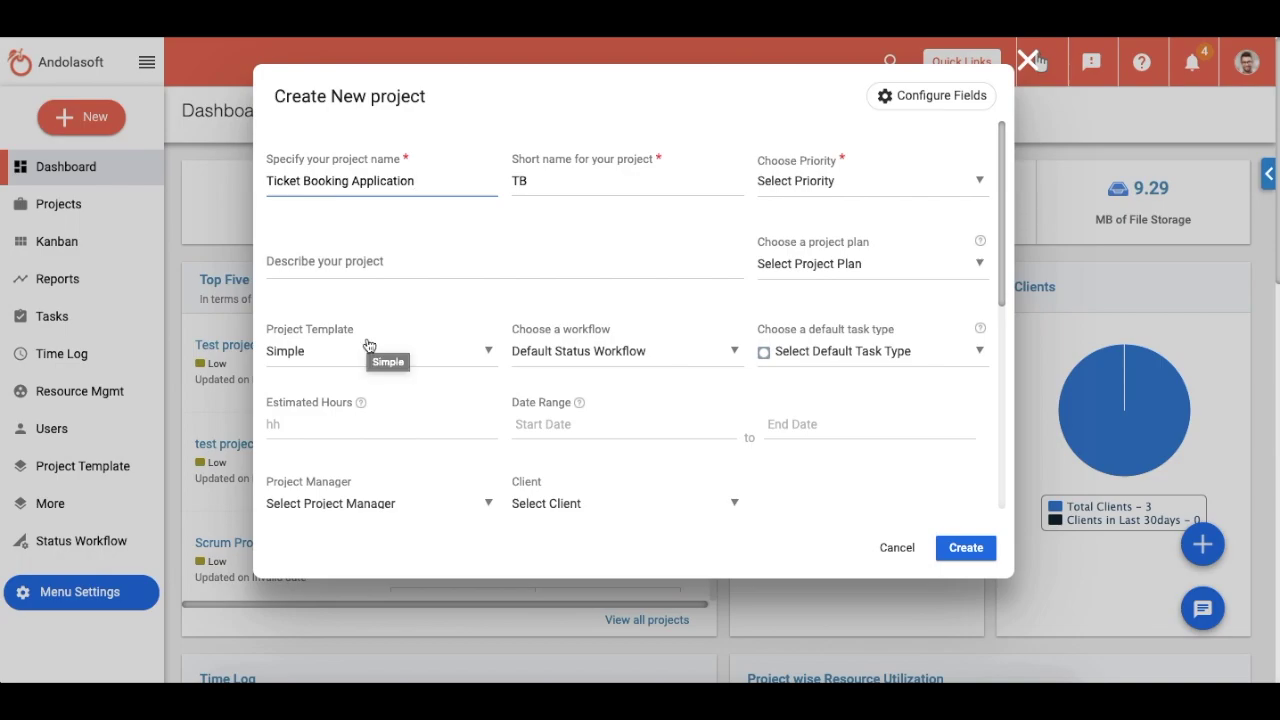
click(554, 180)
text(A)
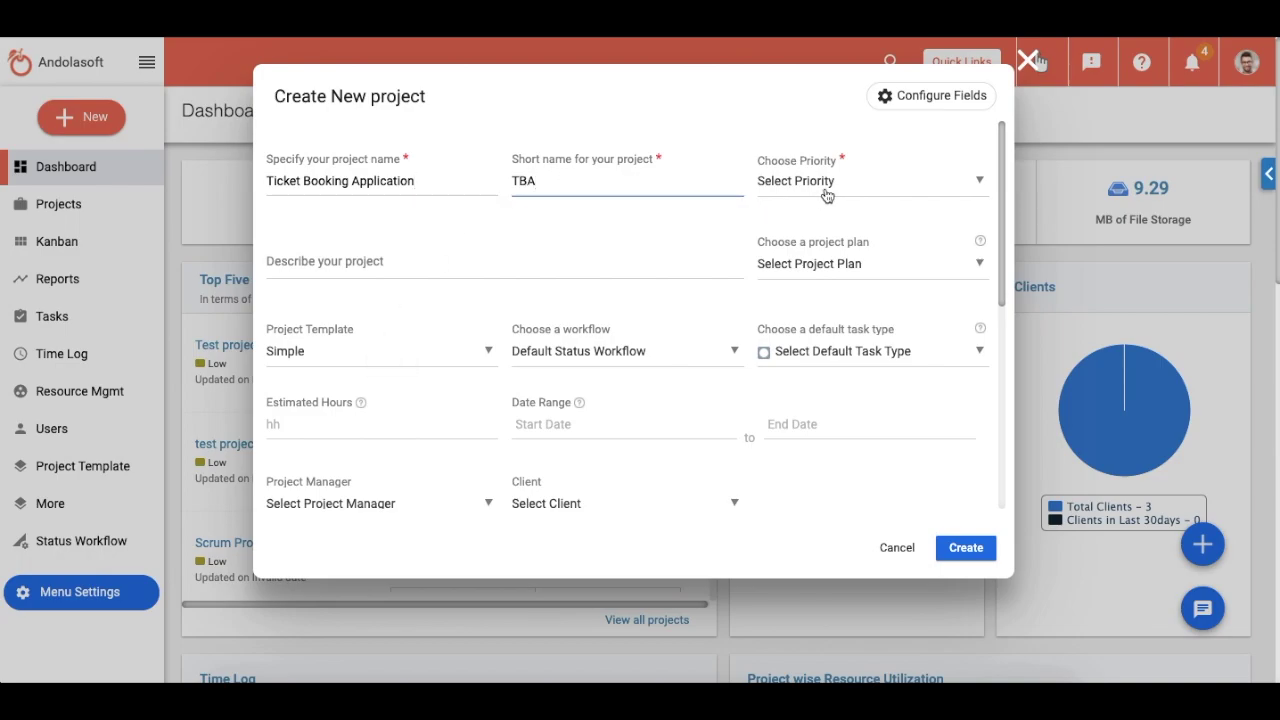
click(826, 193)
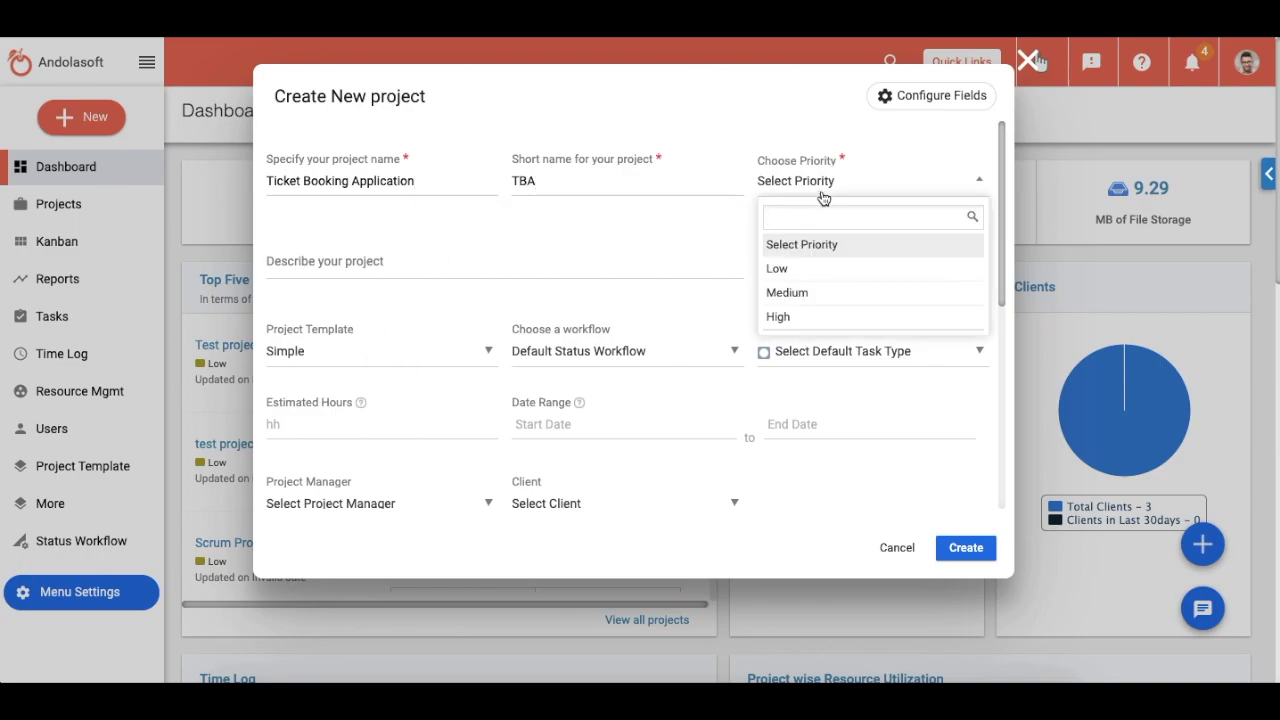
click(801, 318)
Step: Enter the description 'Ticket Booking Application, Both Web and Mobile Platform'
click(300, 255)
text(Ticket Bookin)
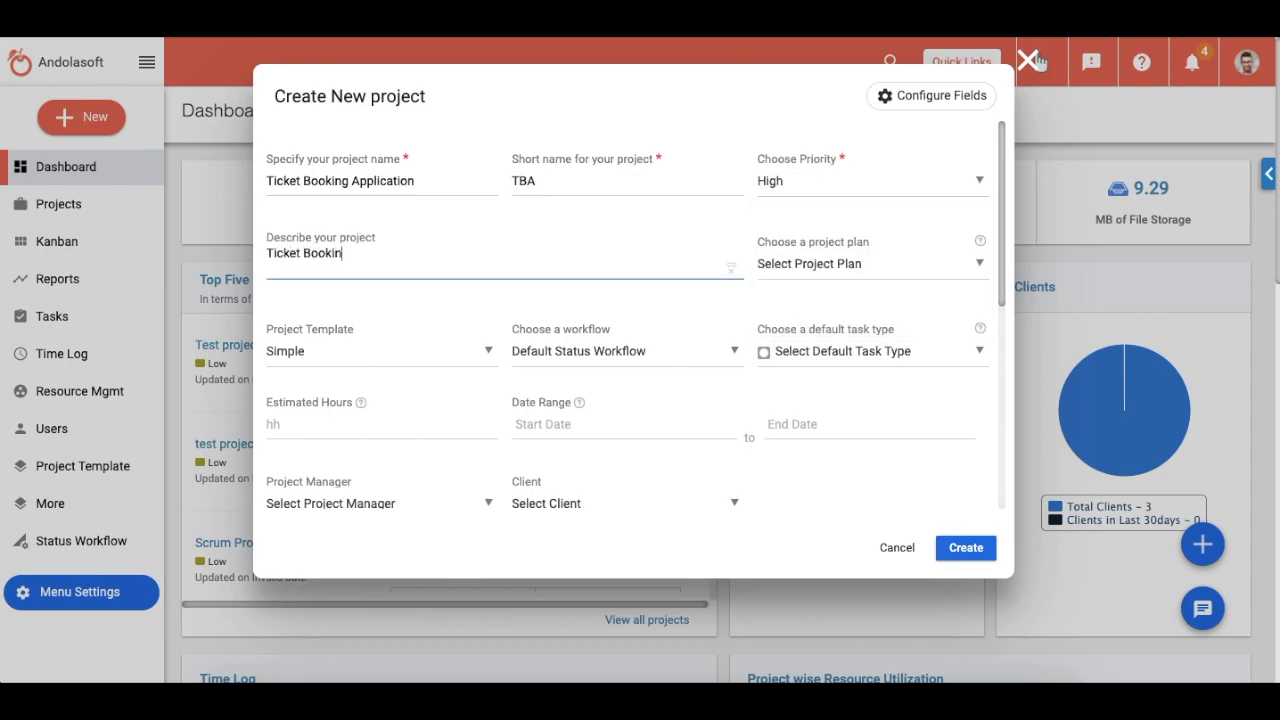
text(g Application, Both)
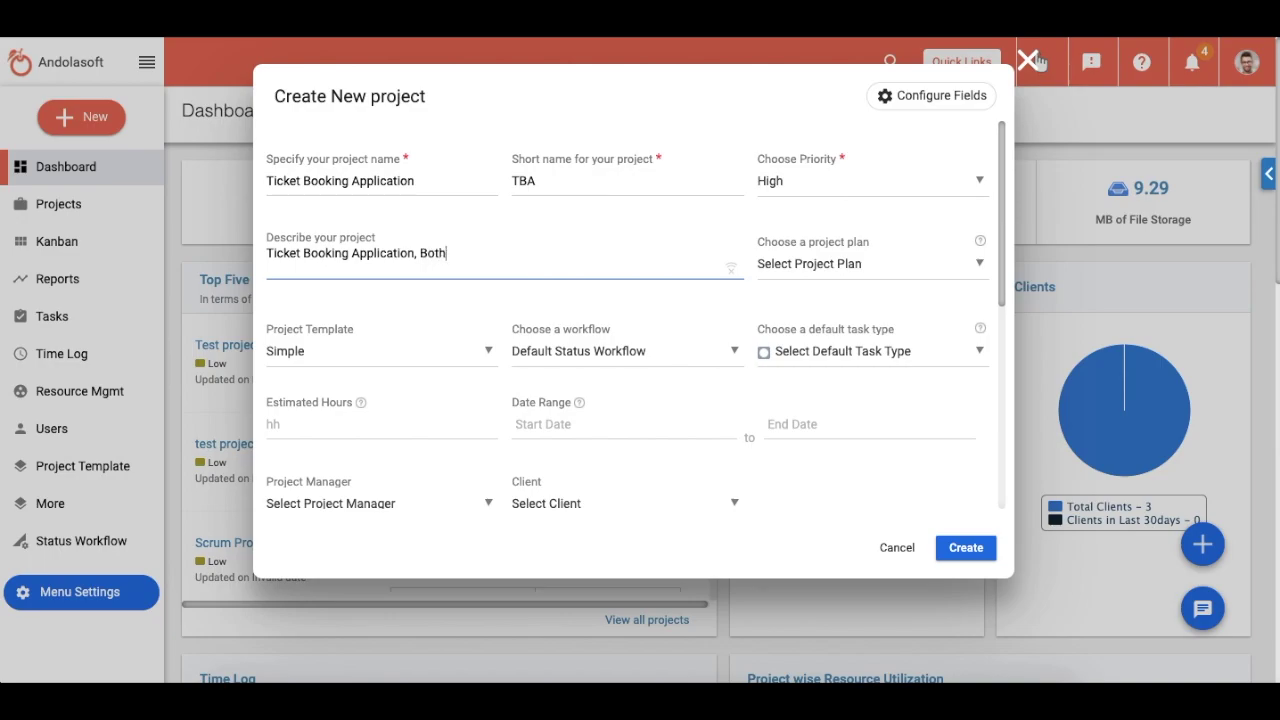
text( Web and Mobile Platform.)
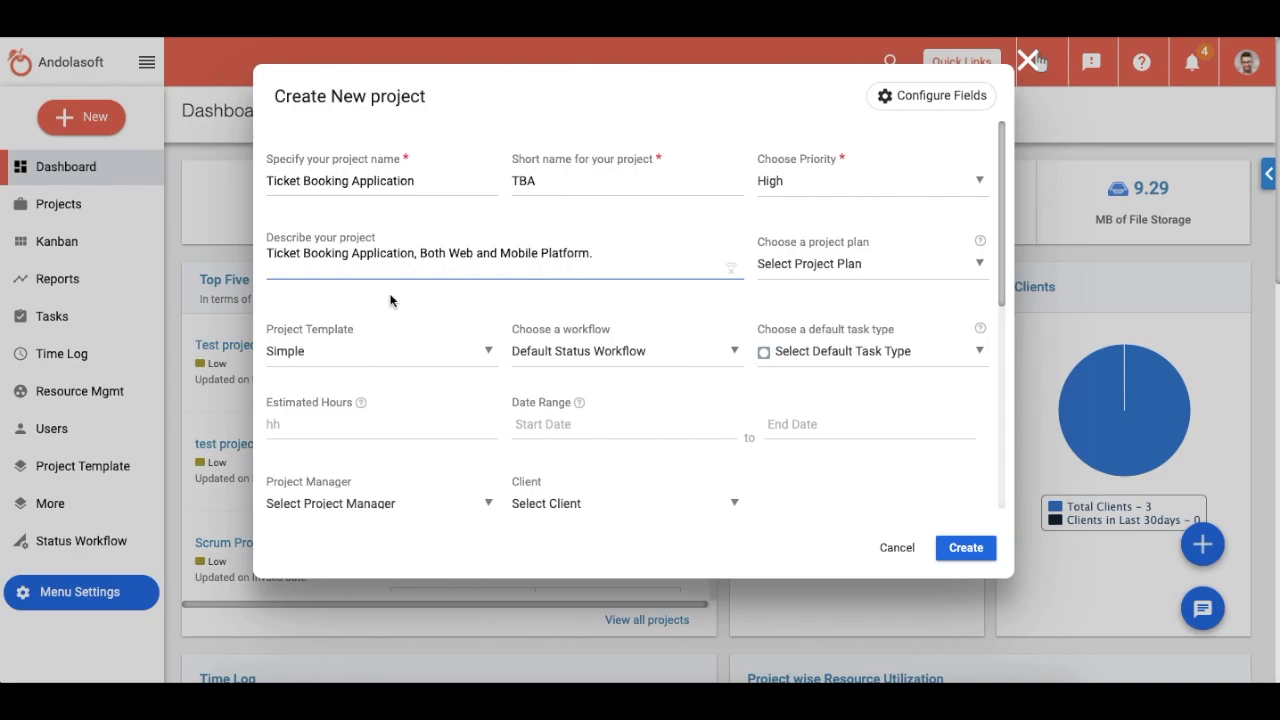
click(796, 272)
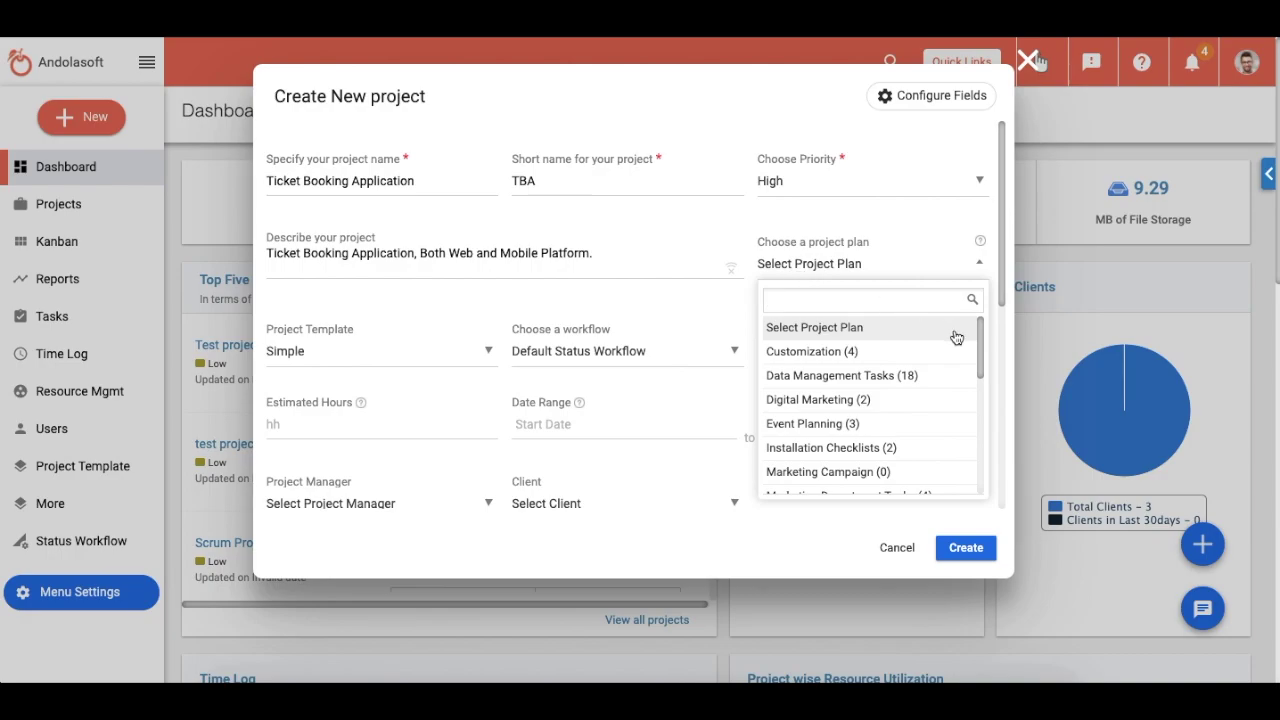
Step: Choose Web Development Project Template (2) as the project plan
drag(983, 343, 974, 457)
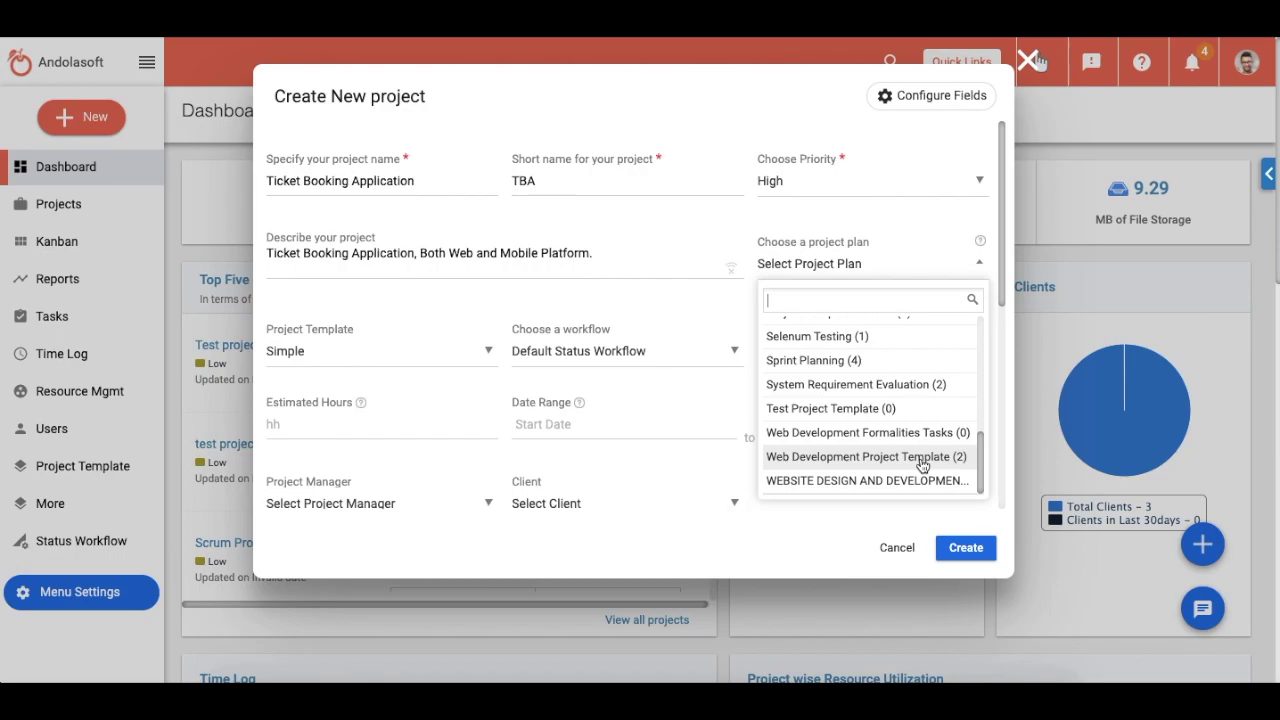
click(920, 462)
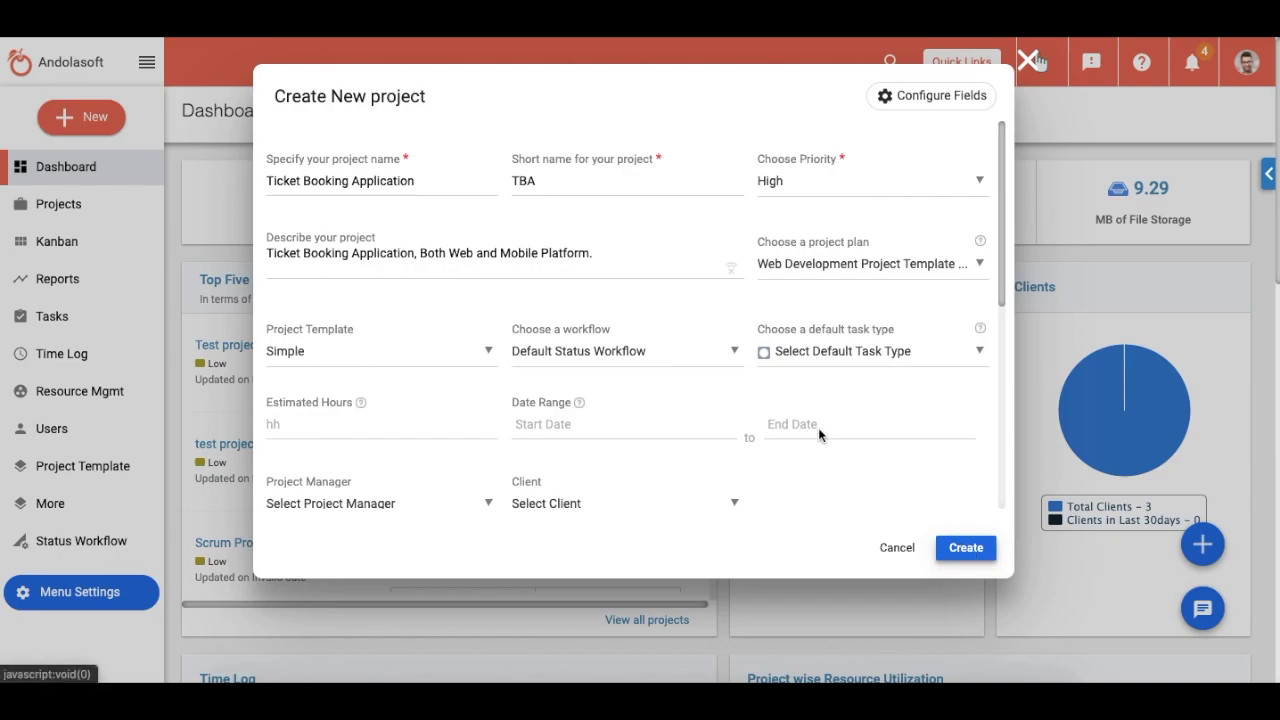
click(733, 352)
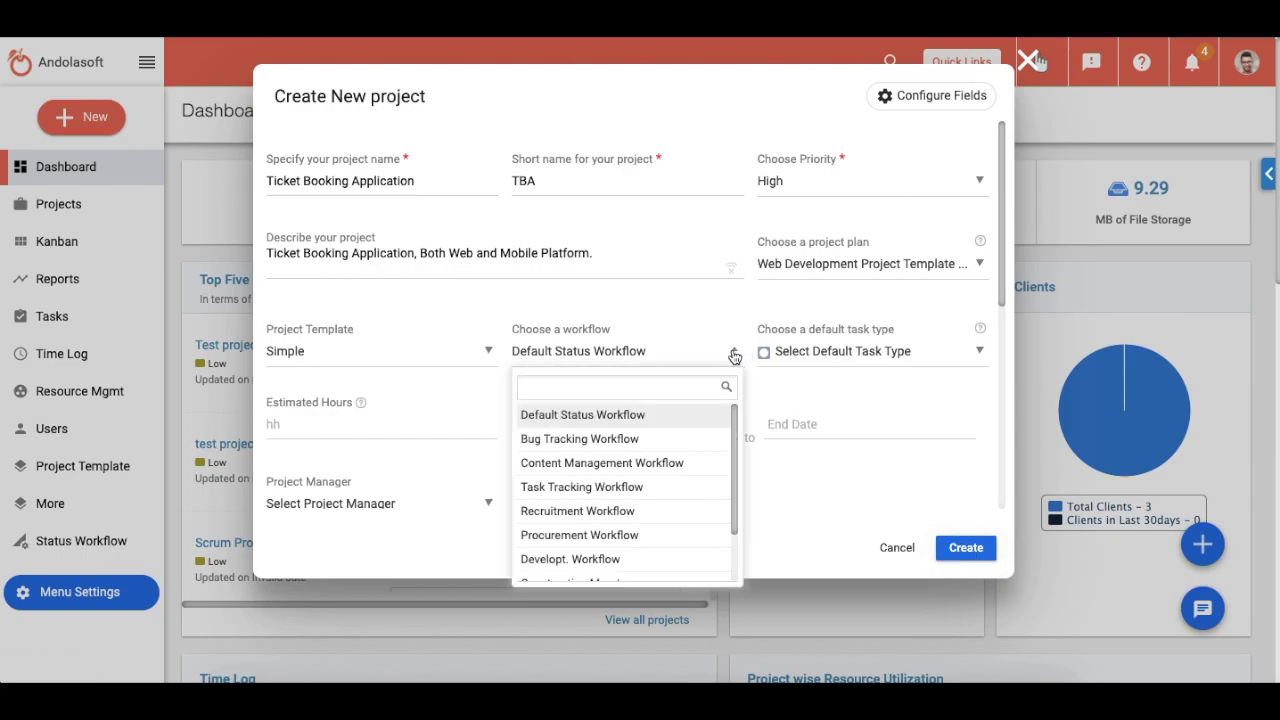
Step: Select Development Workflow as the project's workflow
scroll(679, 451, down, 1)
scroll(679, 451, up, 2)
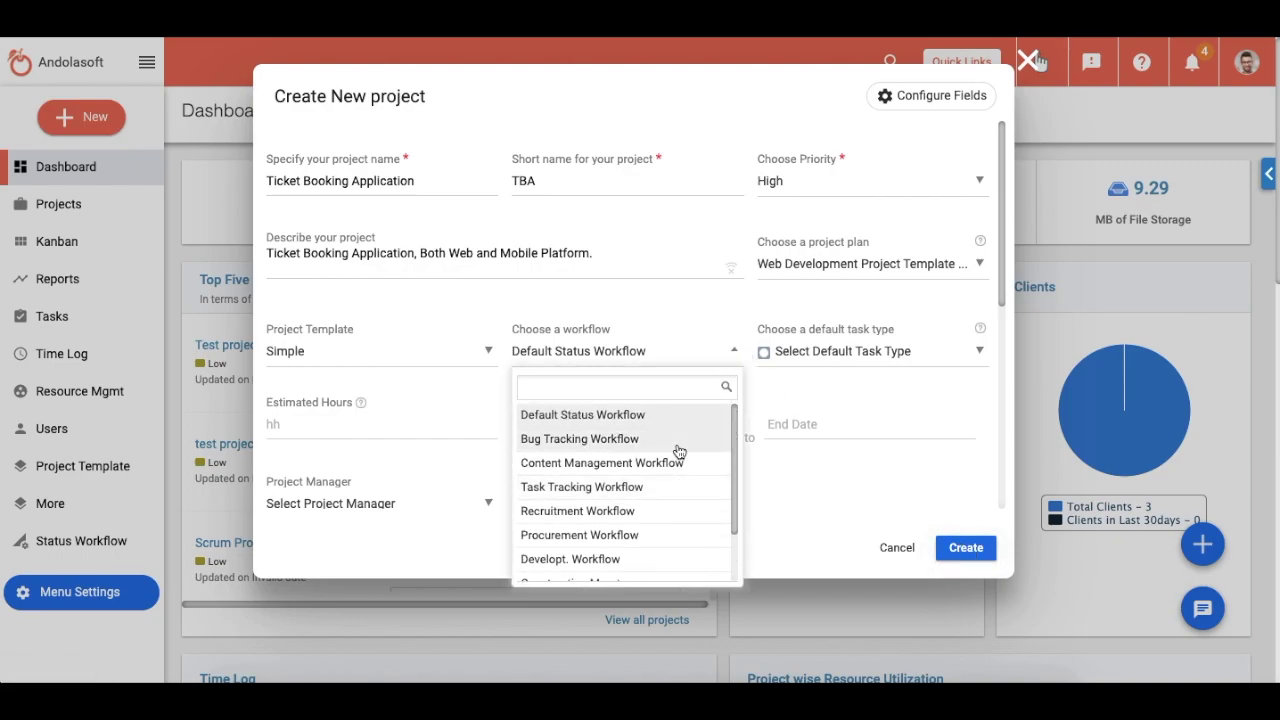
scroll(680, 452, down, 3)
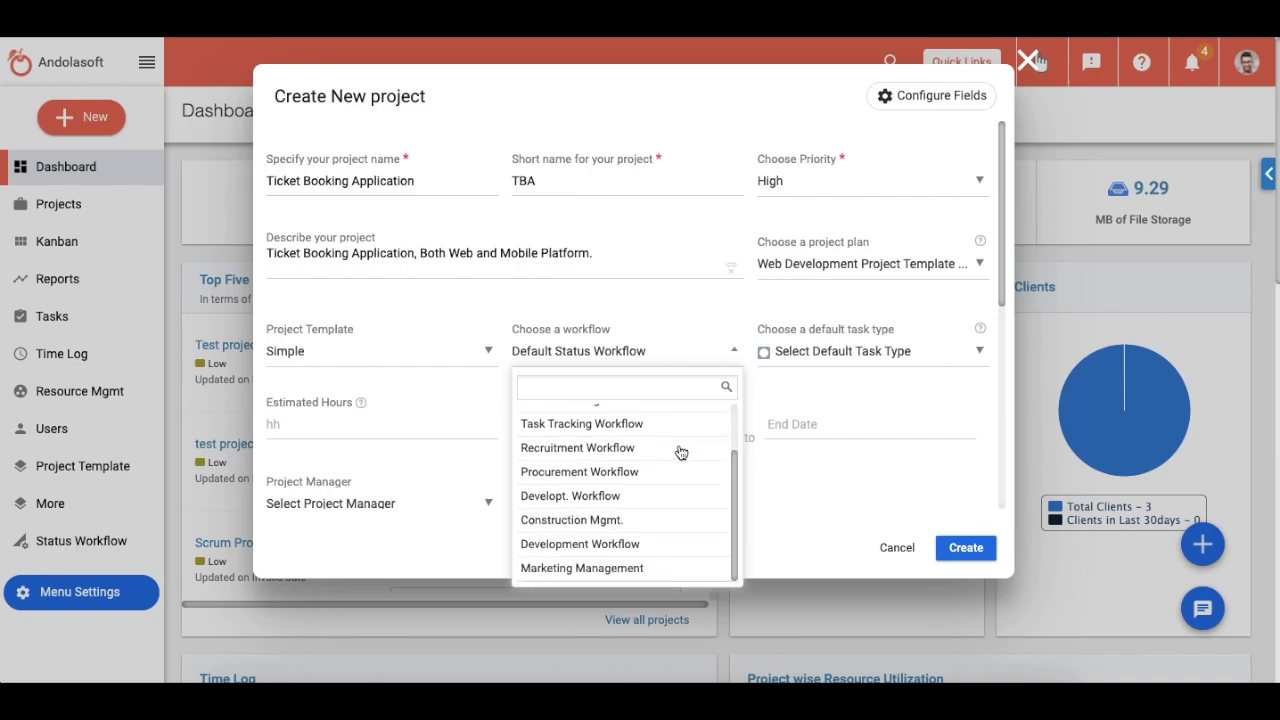
scroll(681, 455, up, 2)
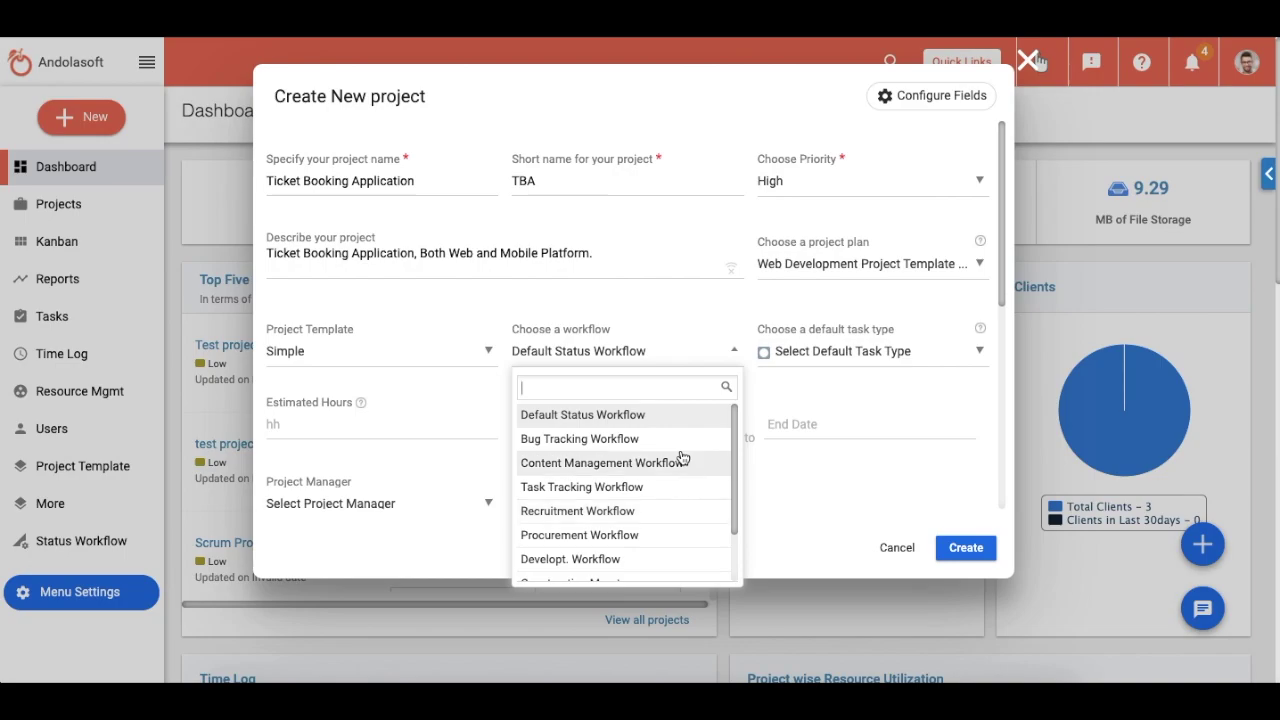
click(600, 559)
click(905, 350)
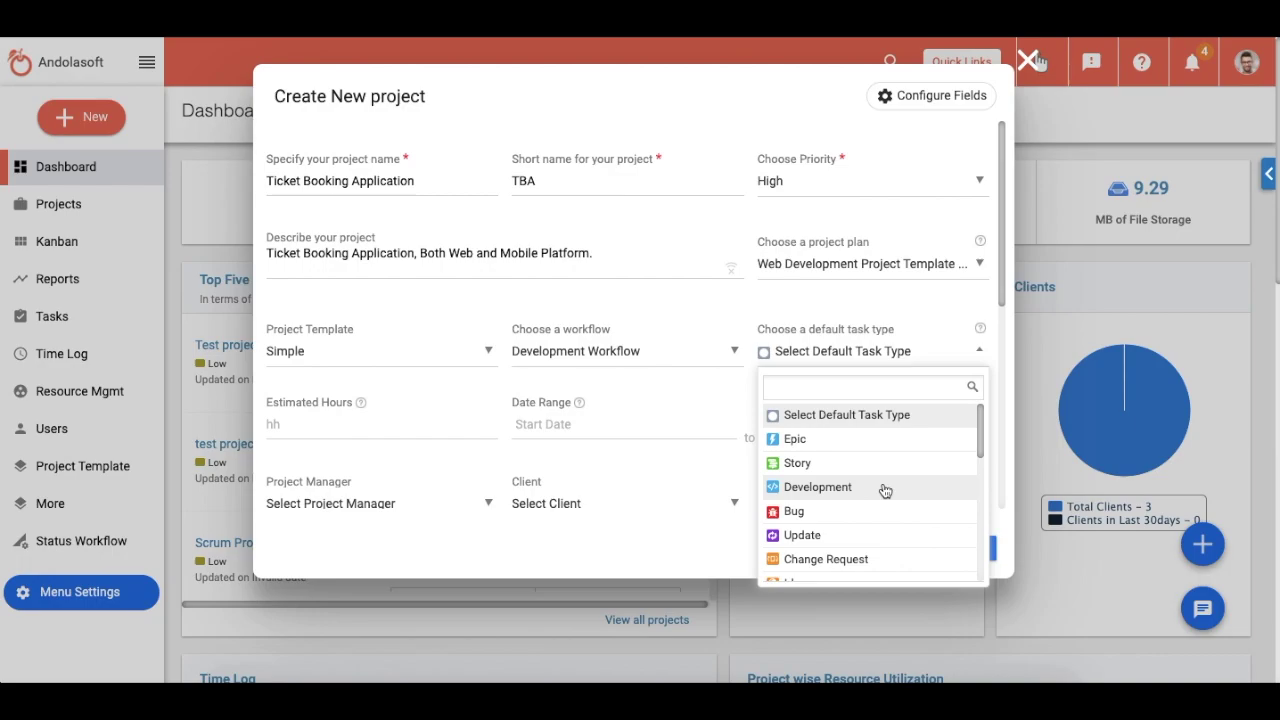
Step: Make Development the default task type and enter 72 estimated hours
click(885, 490)
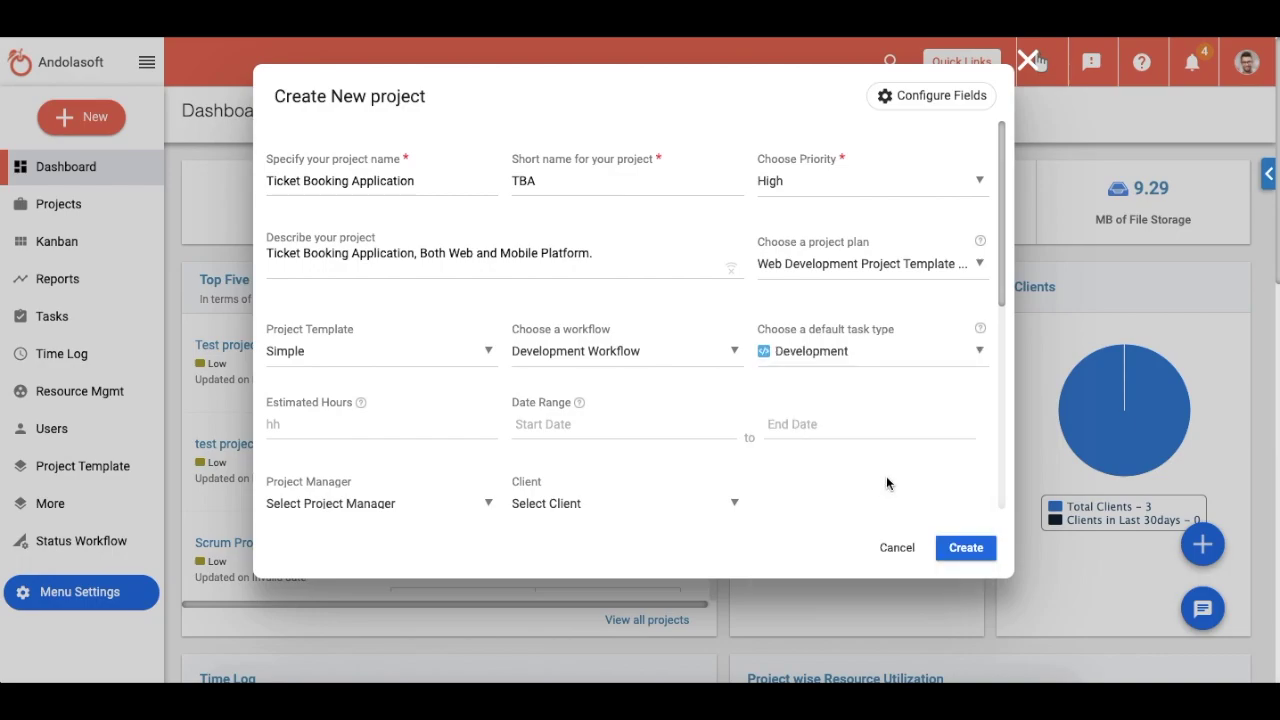
click(372, 425)
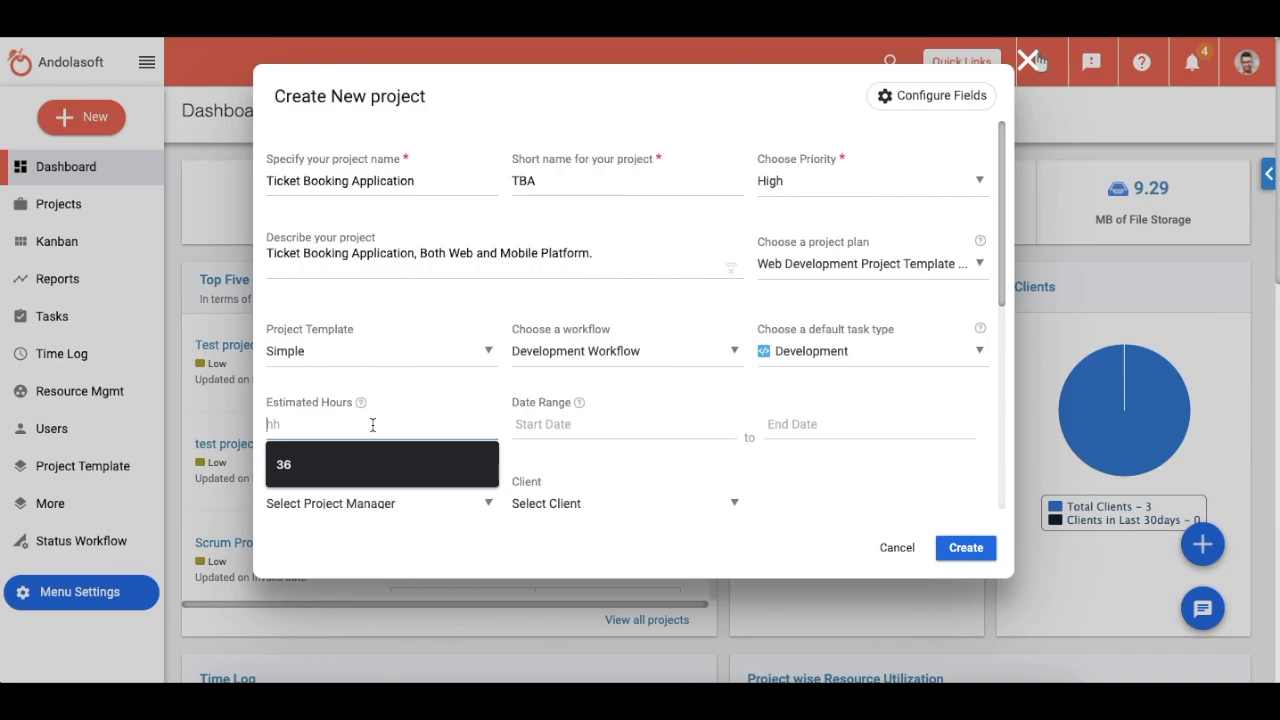
text(72)
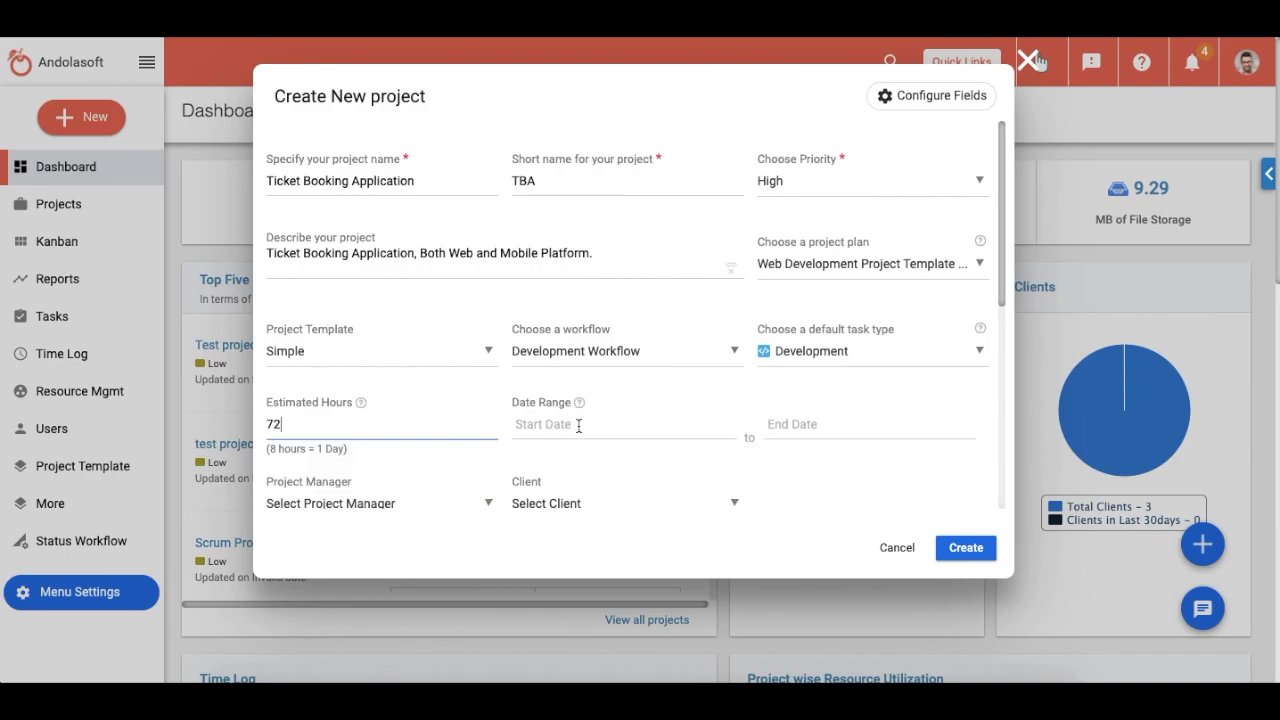
click(578, 425)
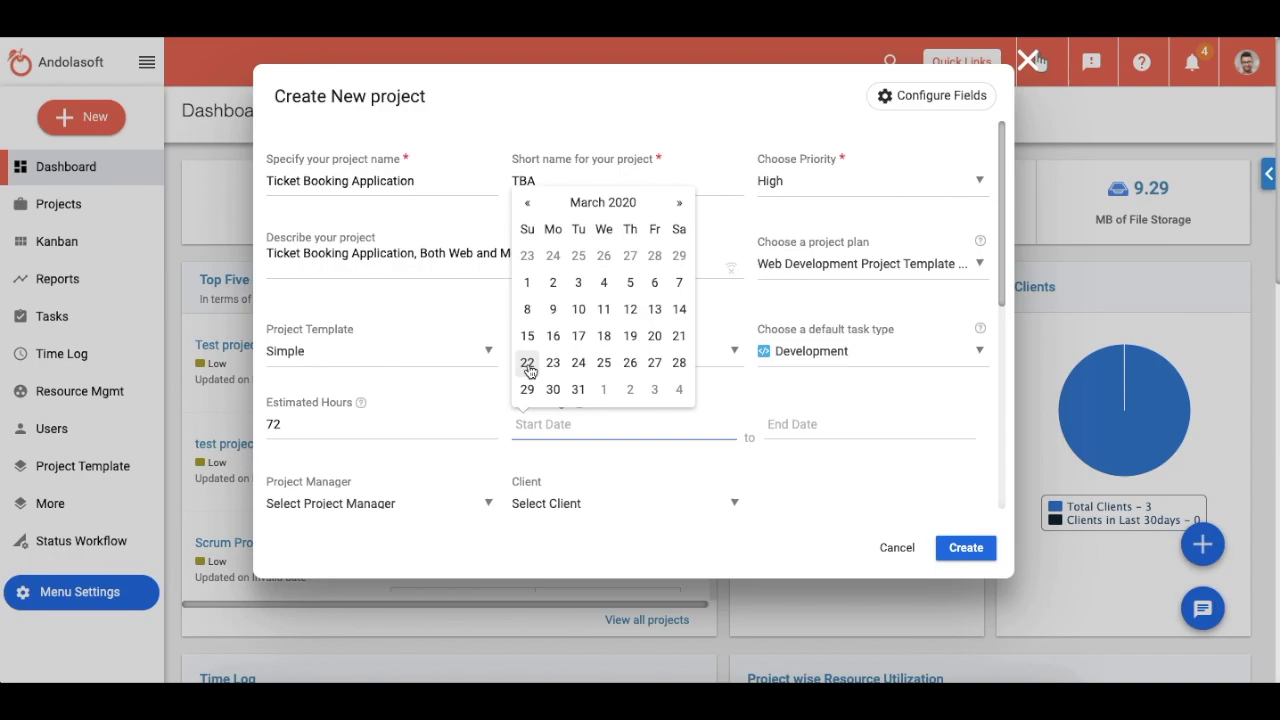
Step: Set the project date range from March 21 to March 31, 2020
click(679, 336)
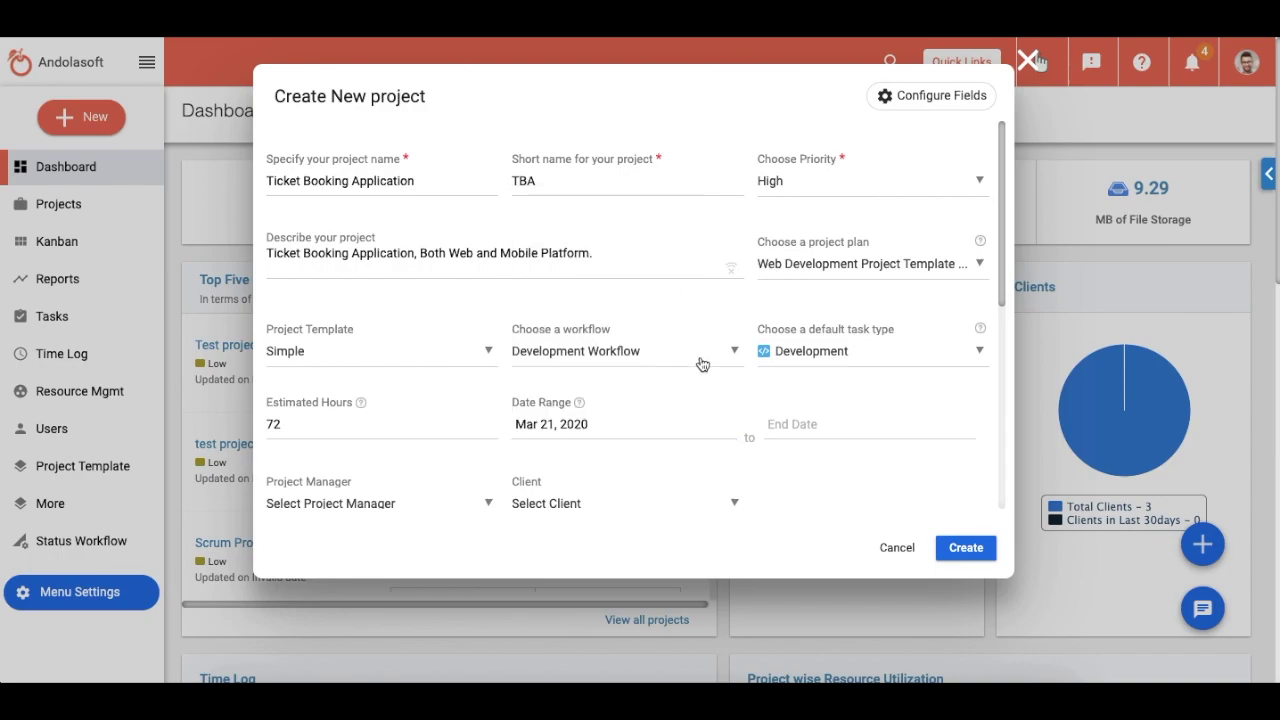
click(794, 424)
click(830, 390)
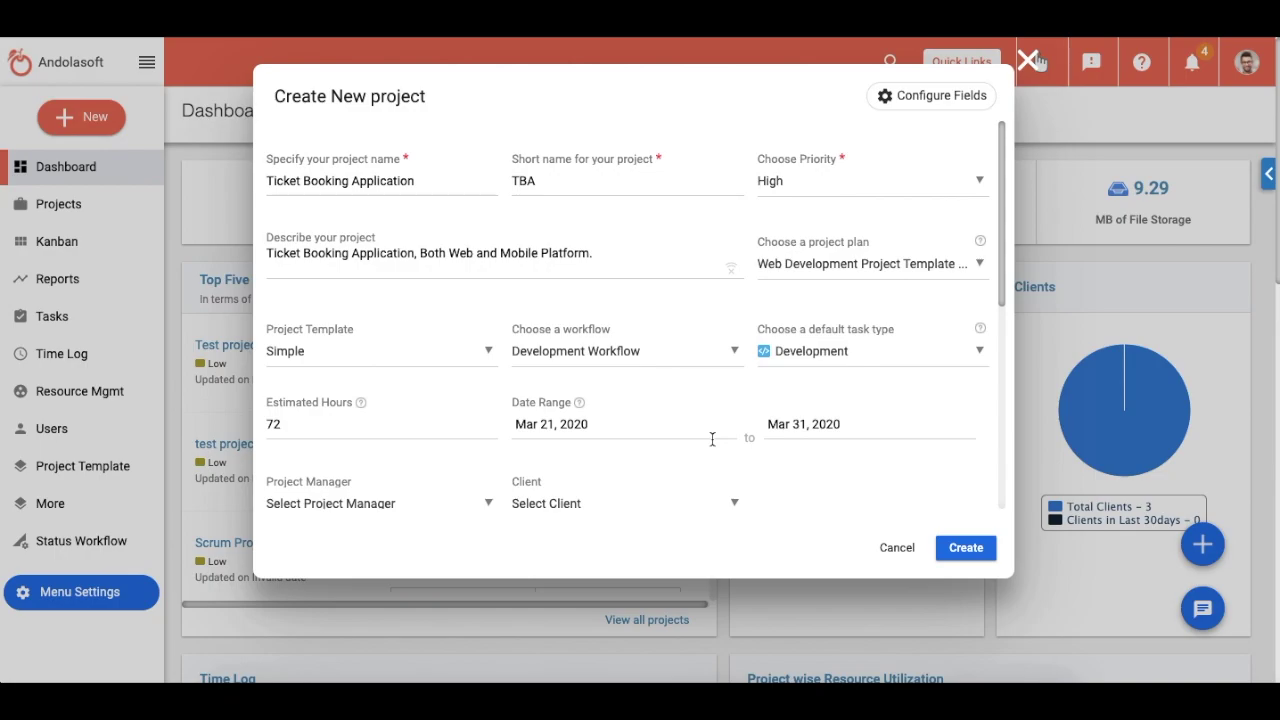
Step: Choose a project manager and select '+ Add New' for the client
click(409, 512)
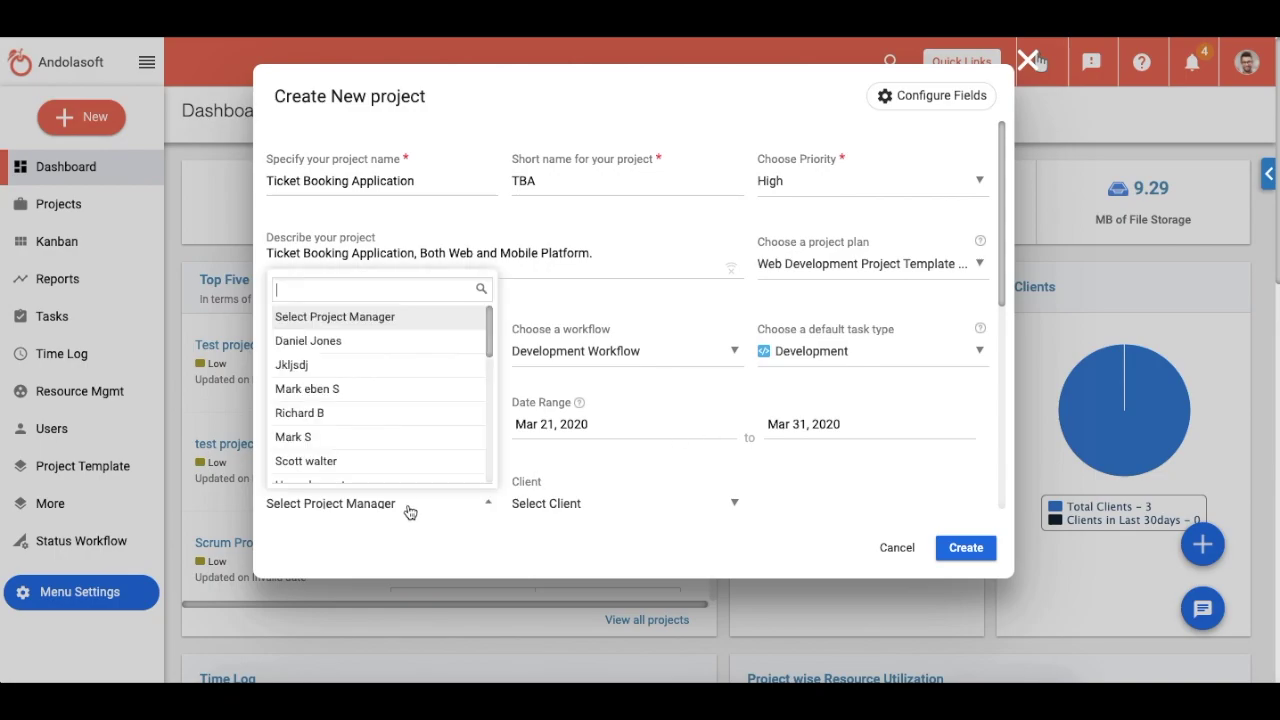
click(345, 350)
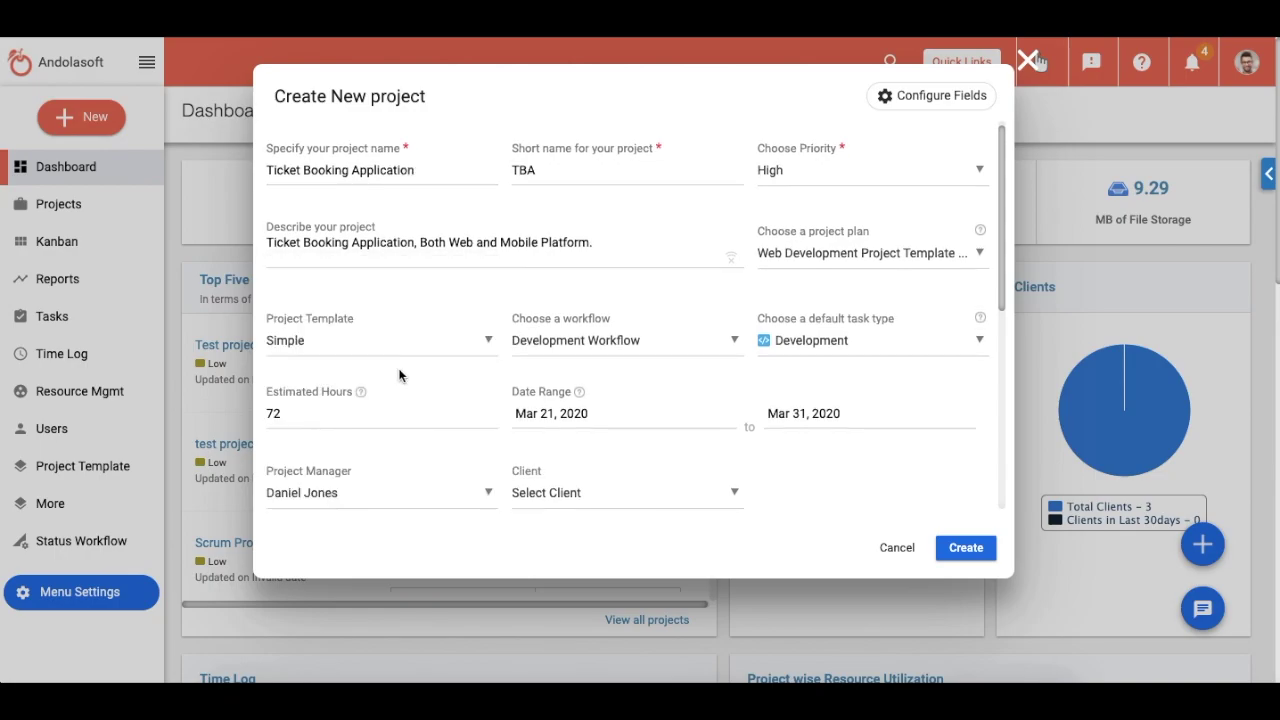
click(611, 494)
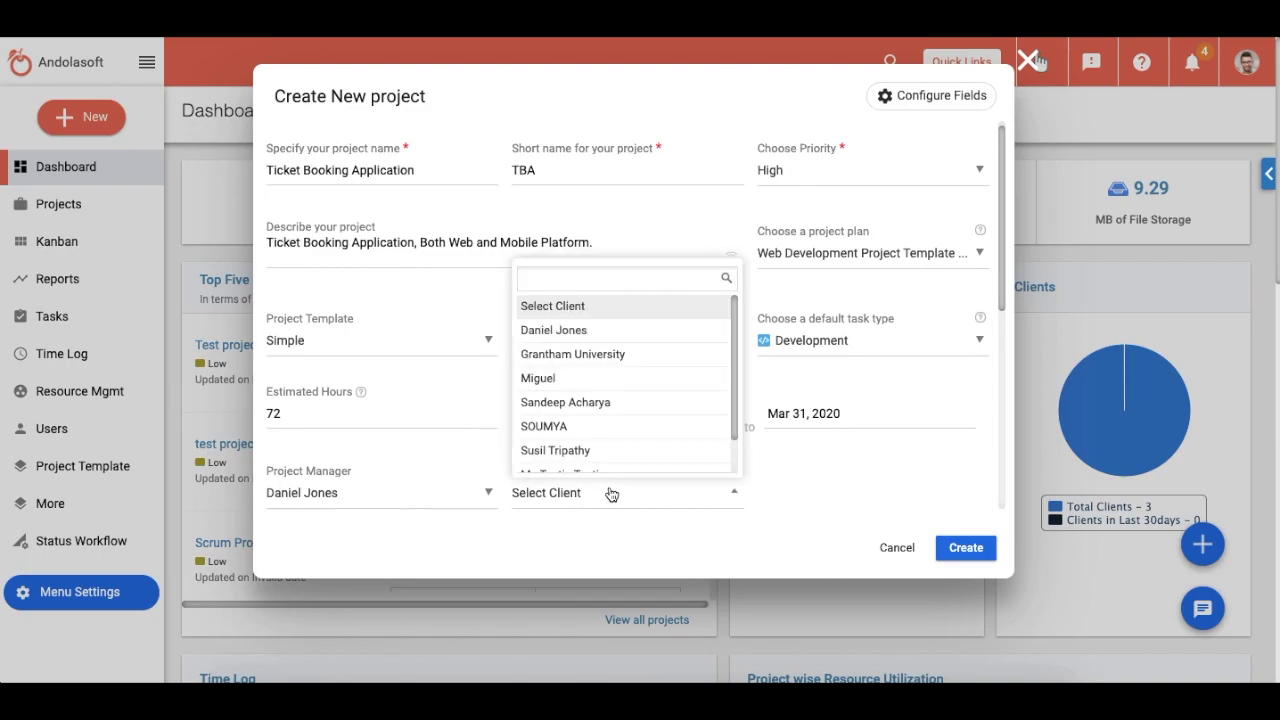
scroll(736, 380, down, 2)
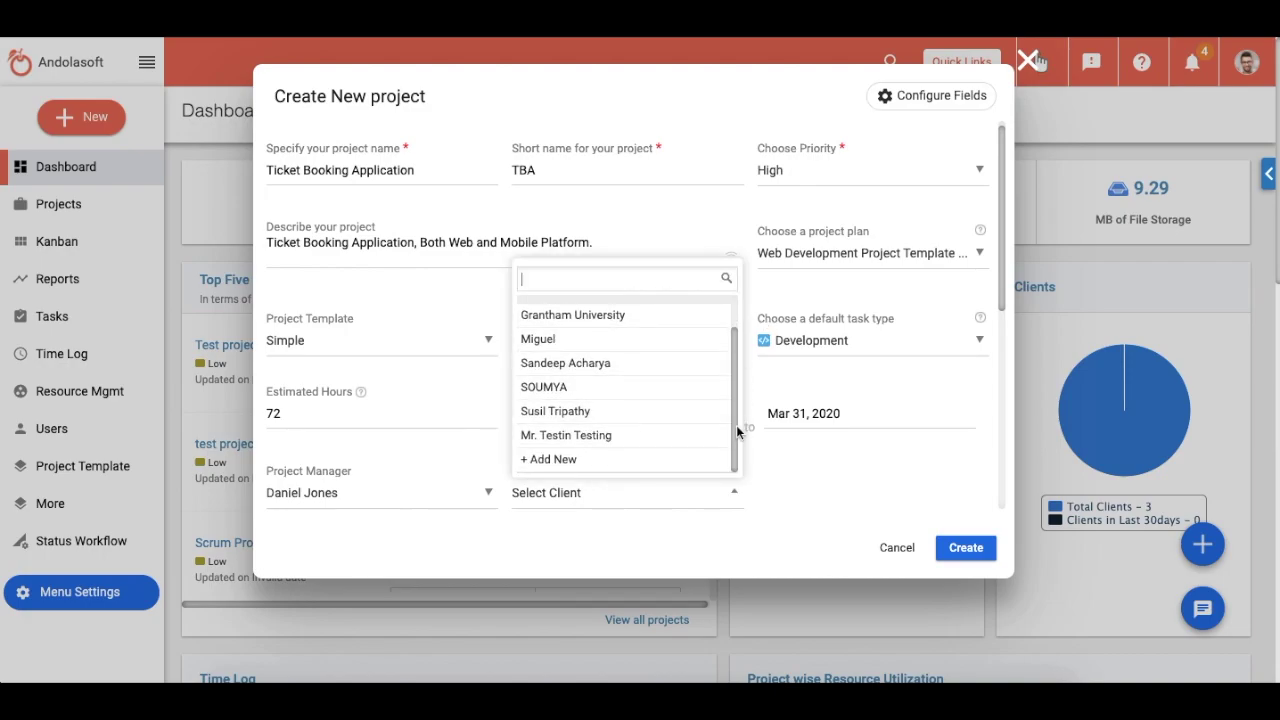
click(555, 462)
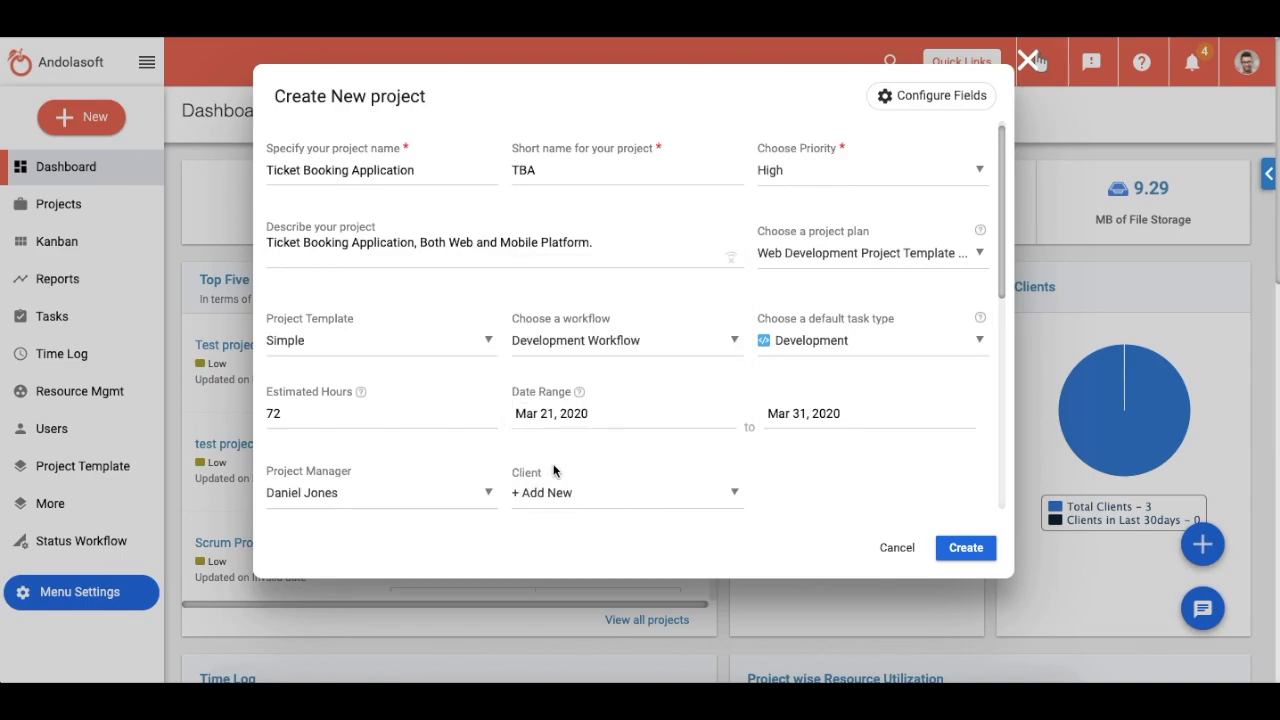
scroll(559, 485, down, 2)
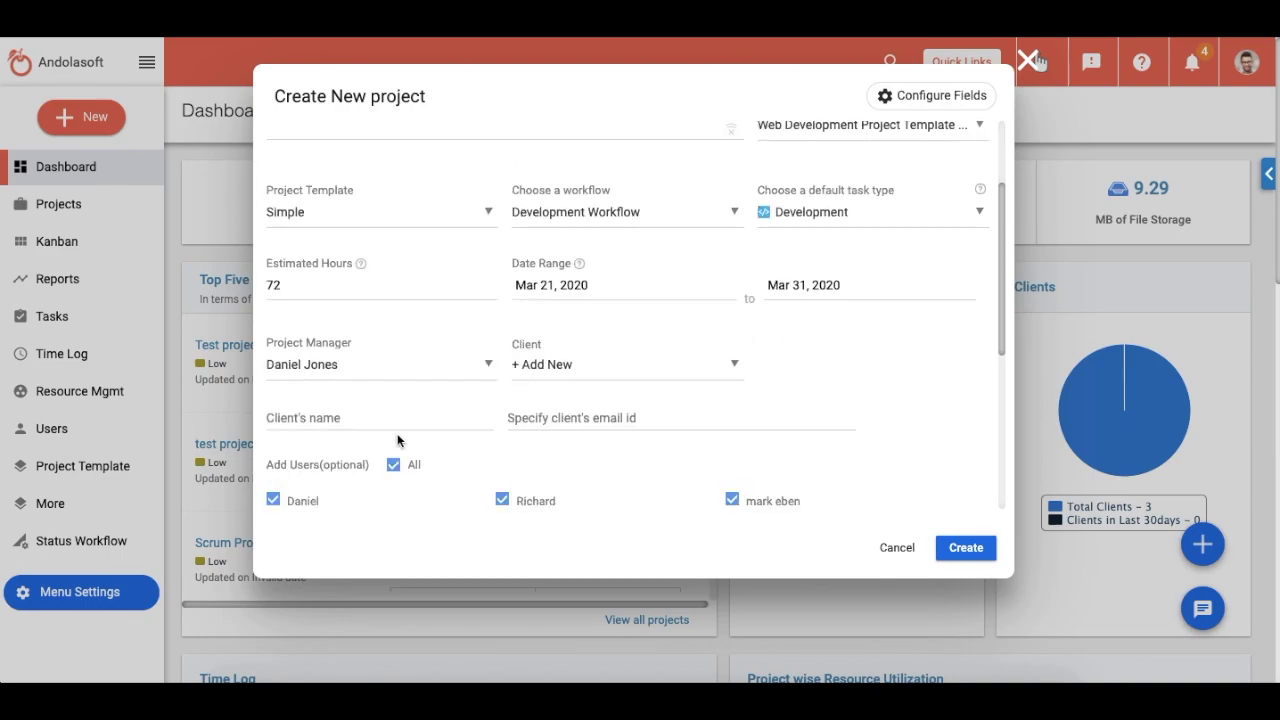
Step: Enter the new client's full name and e-mail address
click(344, 420)
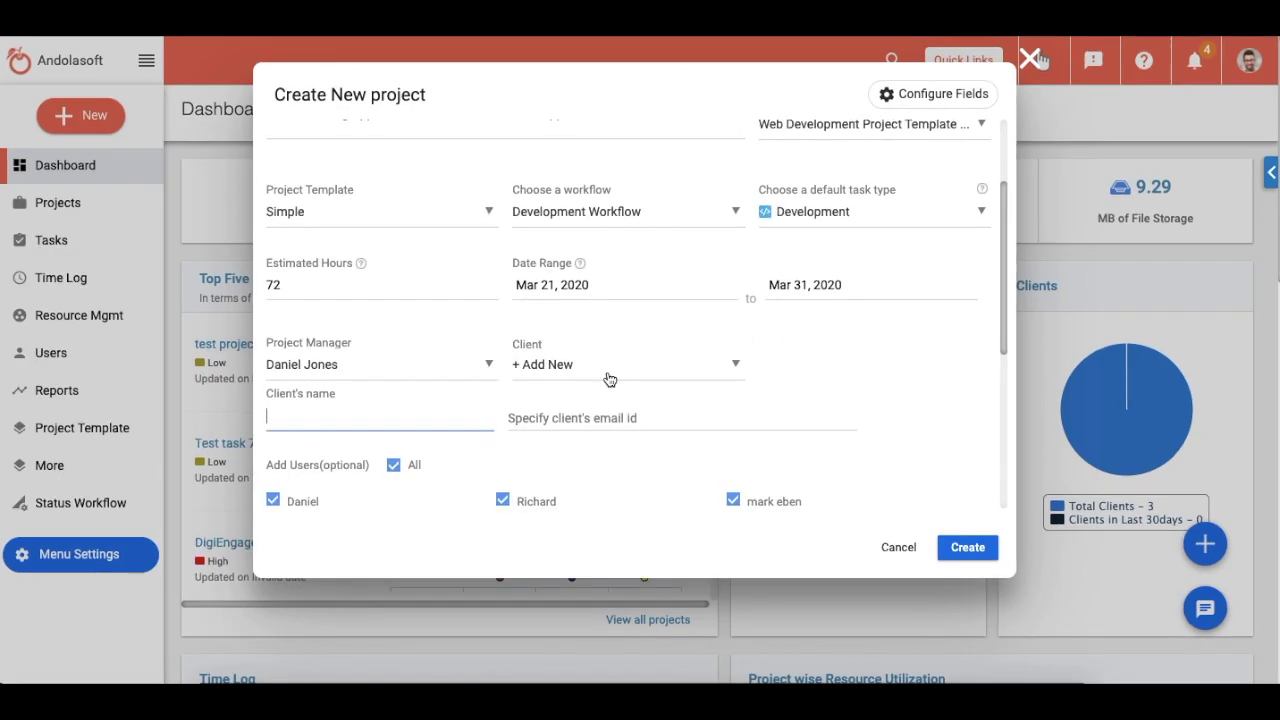
key(Tab)
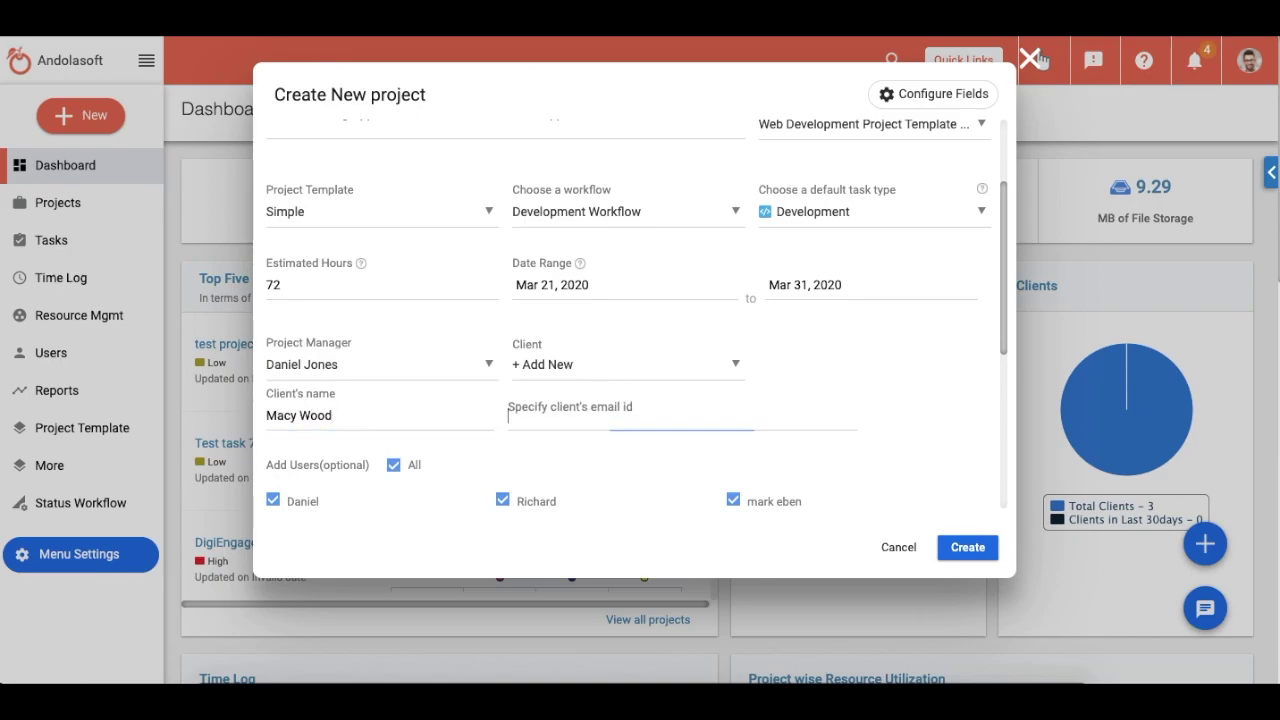
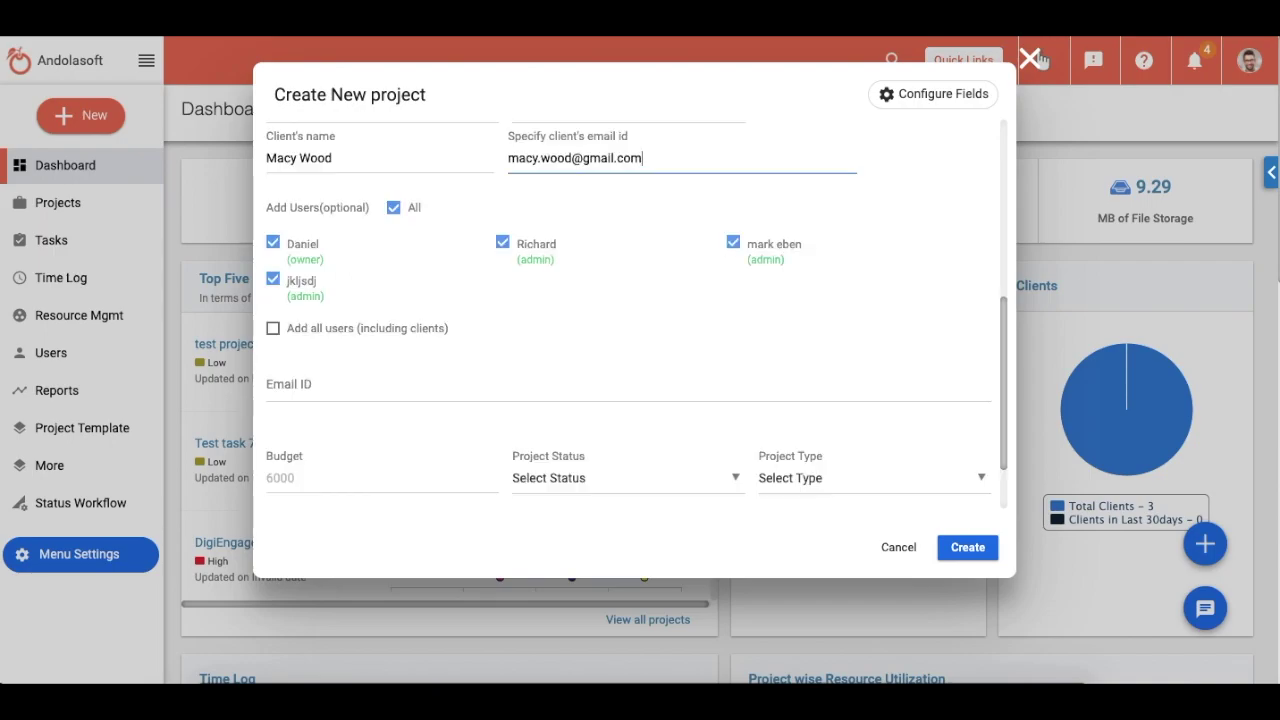
click(395, 209)
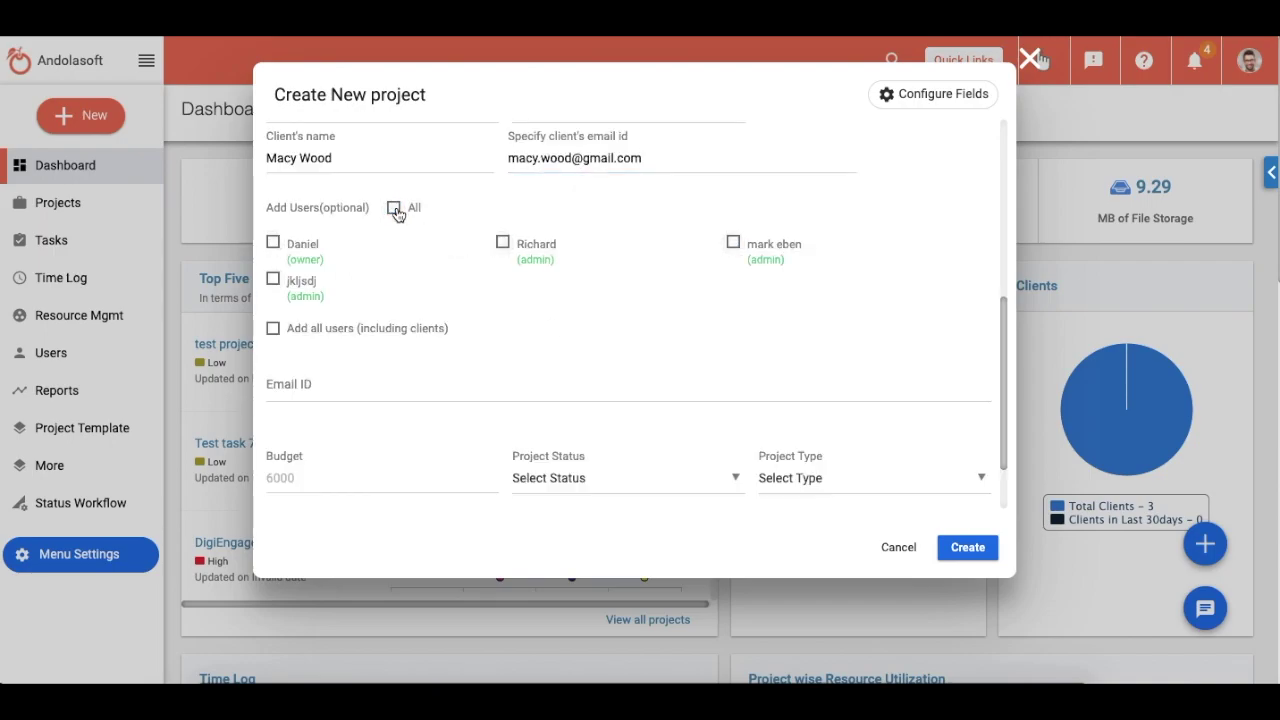
Step: Clear the All users selection, then tick the project owner and another admin
click(395, 210)
click(393, 209)
click(275, 243)
click(504, 245)
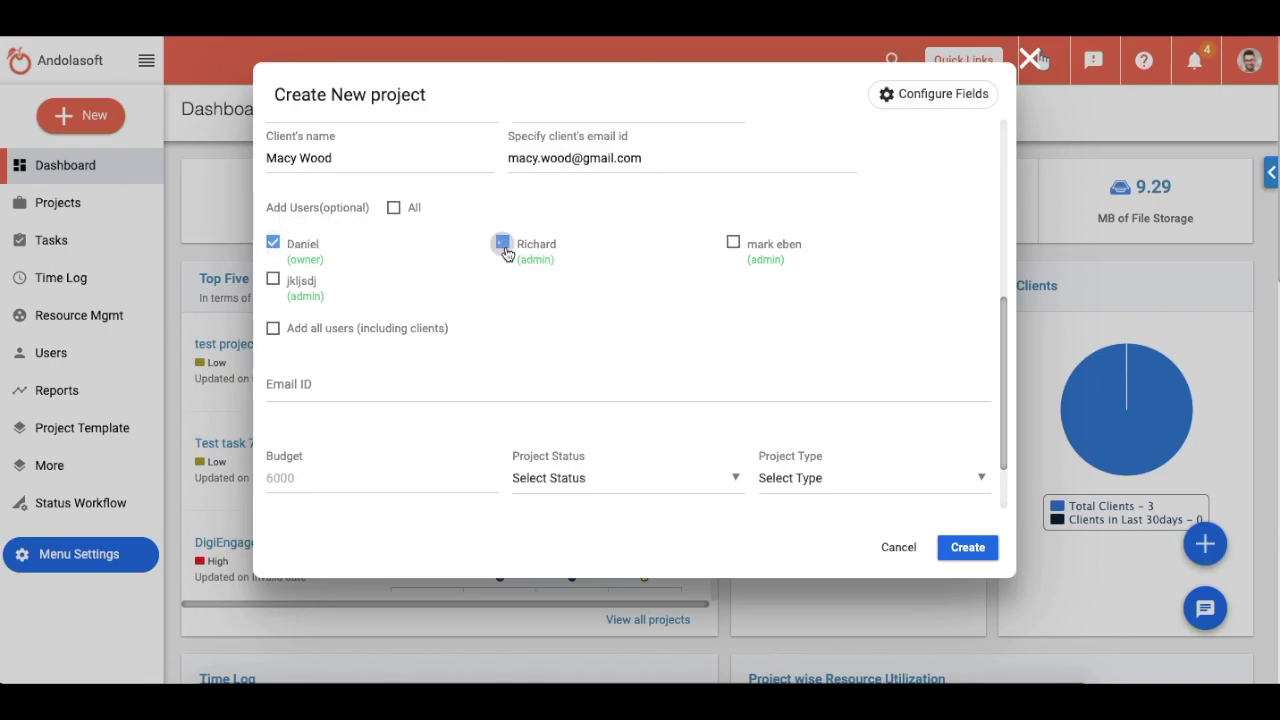
Step: Add an extra user by e-mail, accepting the suggested address
click(405, 385)
text(ceo)
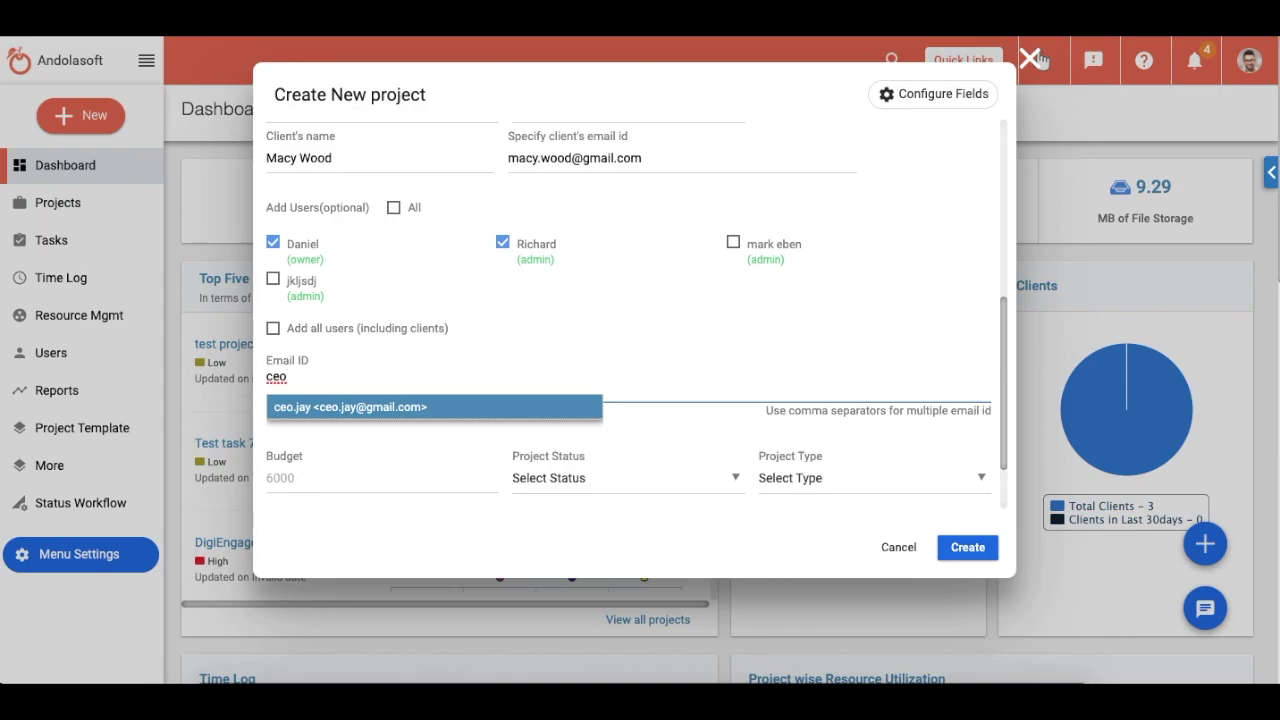
key(Return)
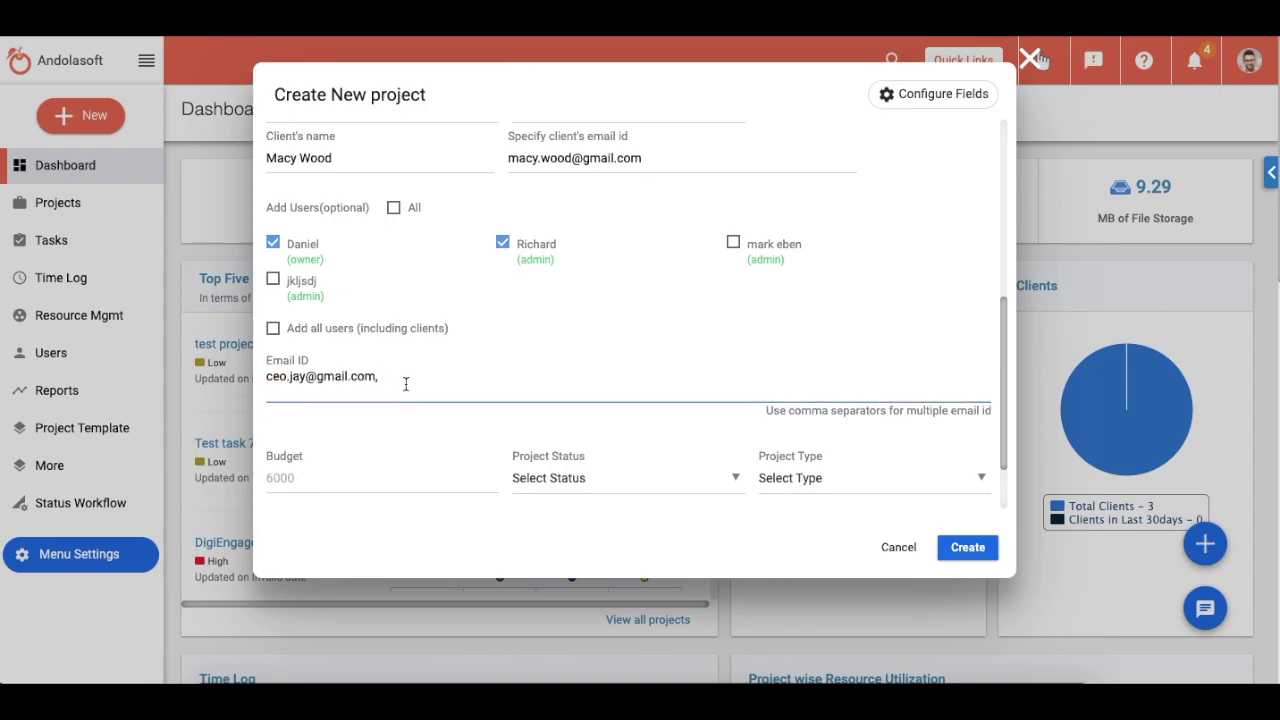
scroll(406, 384, down, 1)
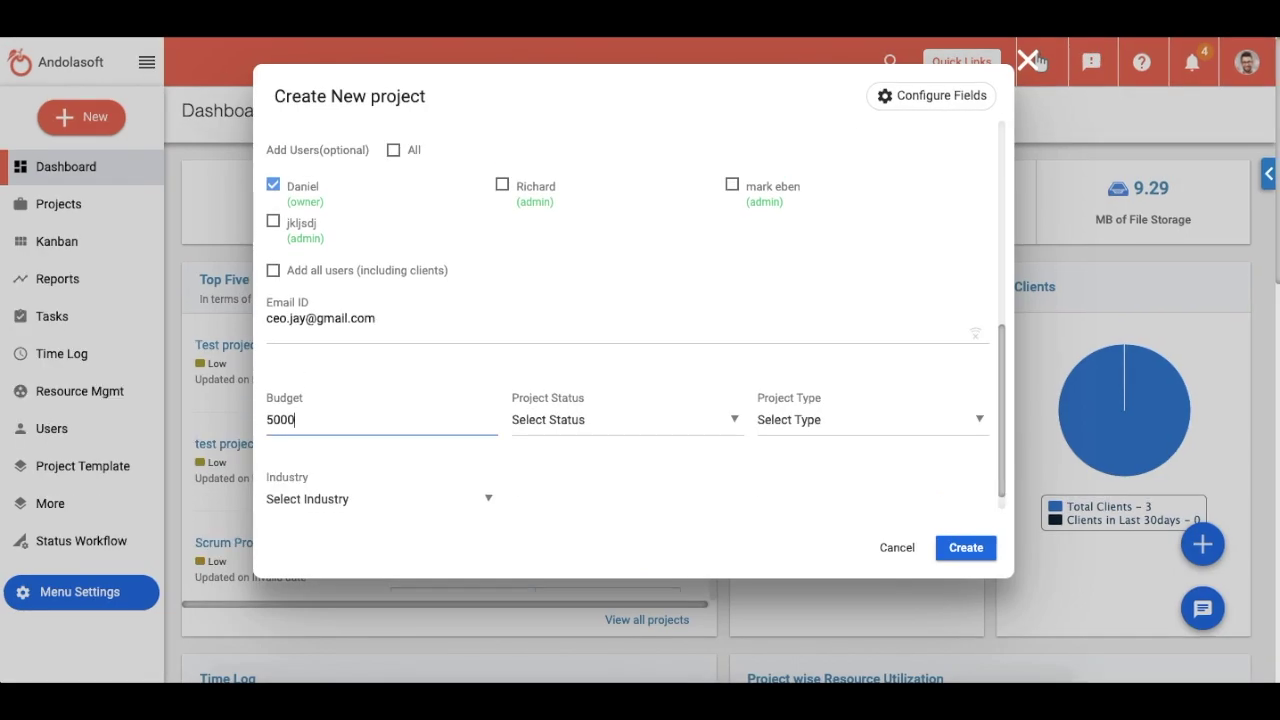
Step: Set project status to Started and project type to Maintenance
click(540, 422)
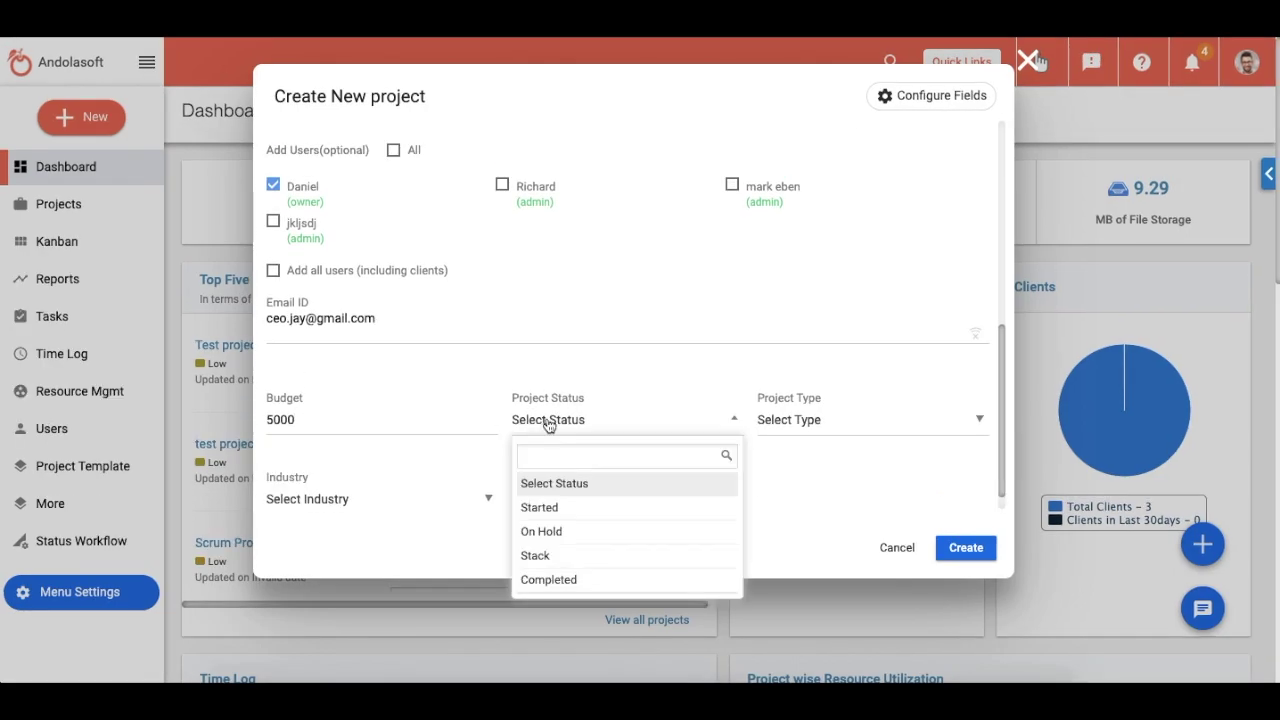
click(567, 510)
click(780, 420)
click(785, 503)
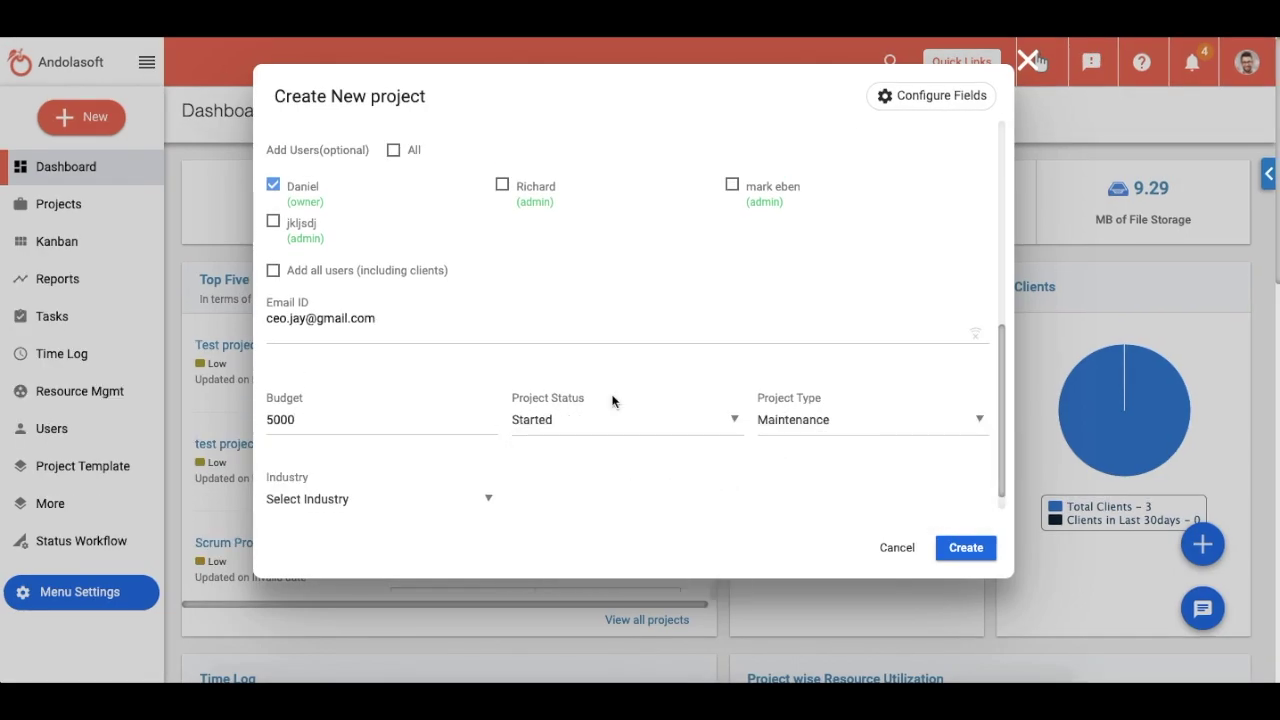
Step: Set the industry to Online Booking and create the project
scroll(474, 480, down, 1)
click(474, 480)
scroll(403, 377, down, 2)
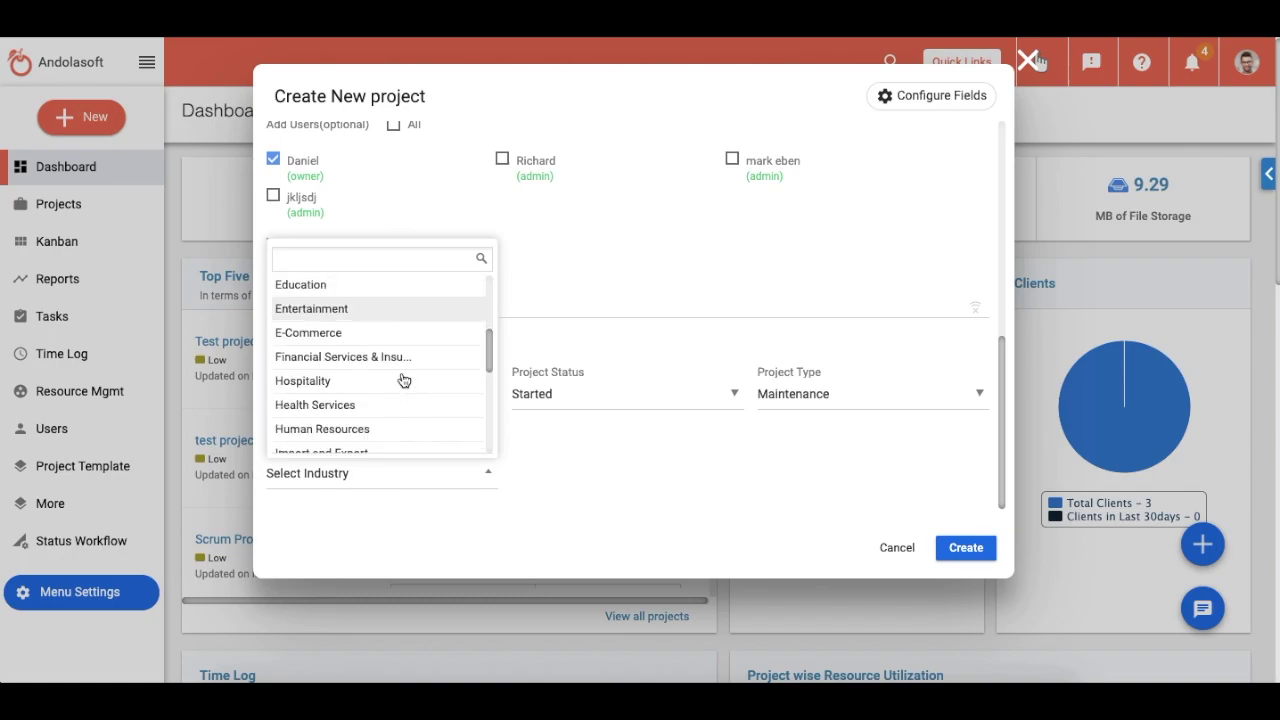
scroll(403, 380, down, 4)
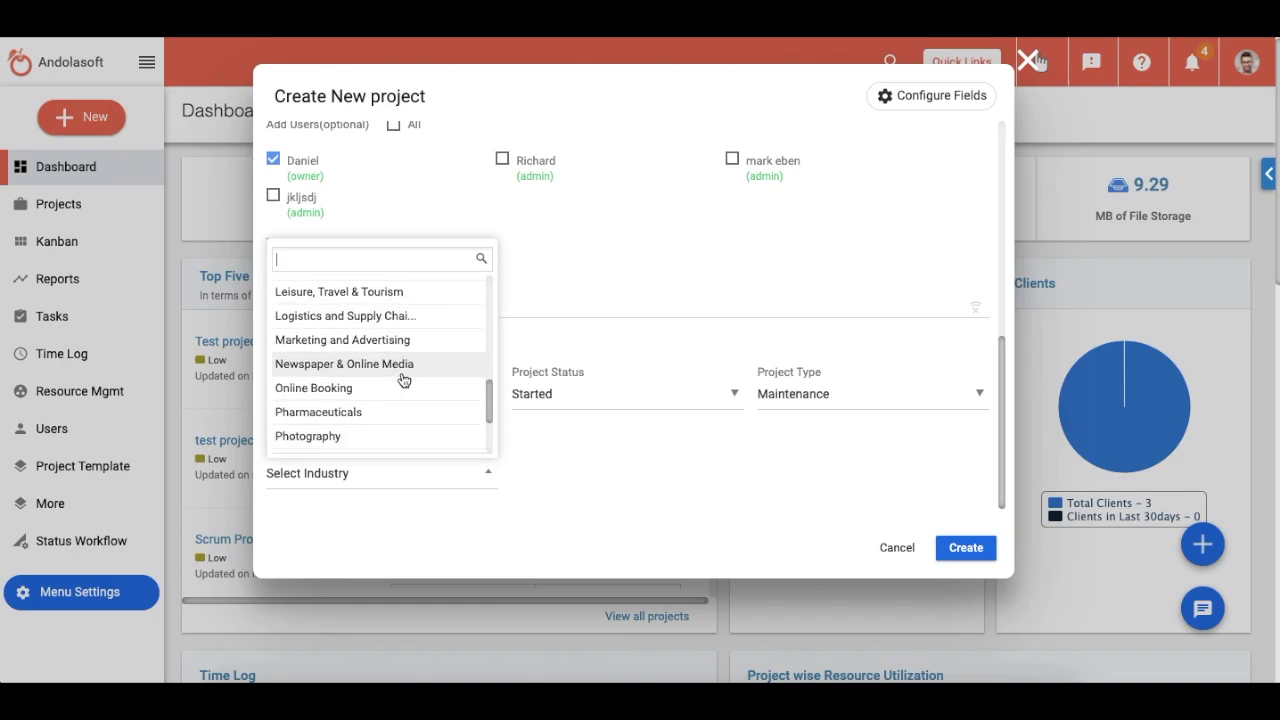
click(403, 390)
drag(1000, 457, 1016, 475)
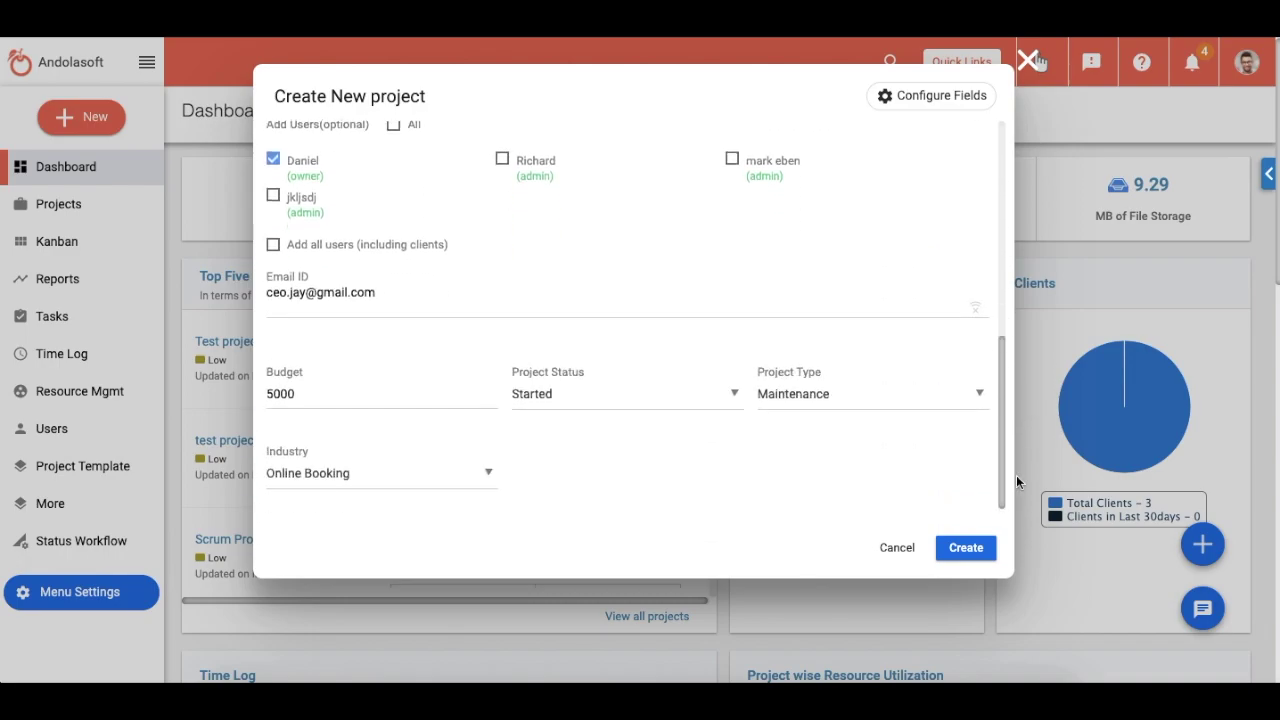
click(966, 550)
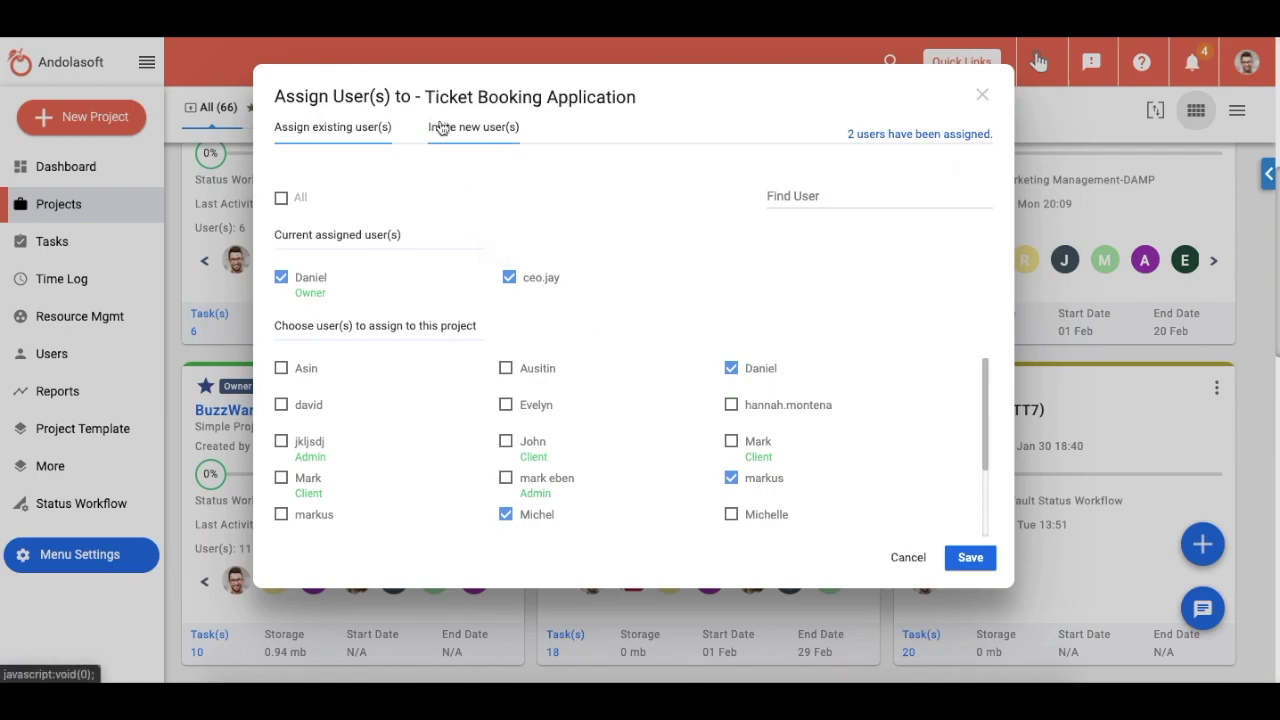
Step: Invite a new user by e-mail to Ticket Booking Application with the PHP projects lead role
click(441, 128)
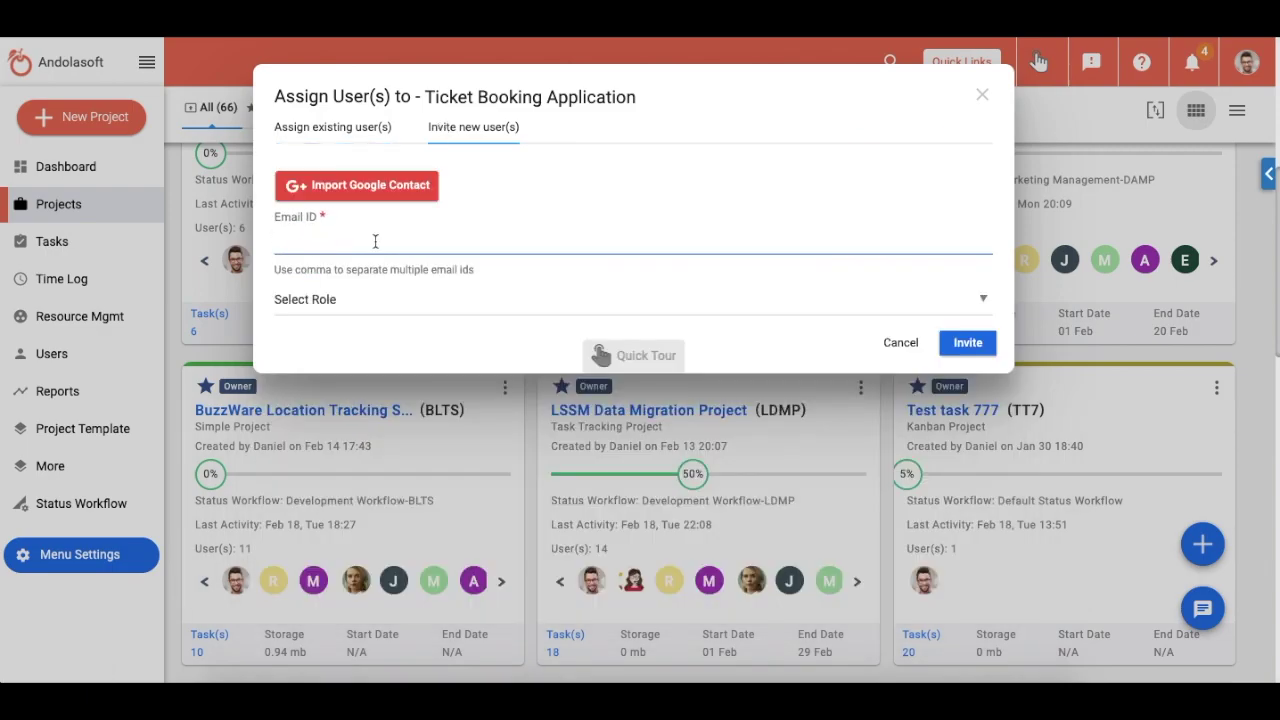
click(373, 240)
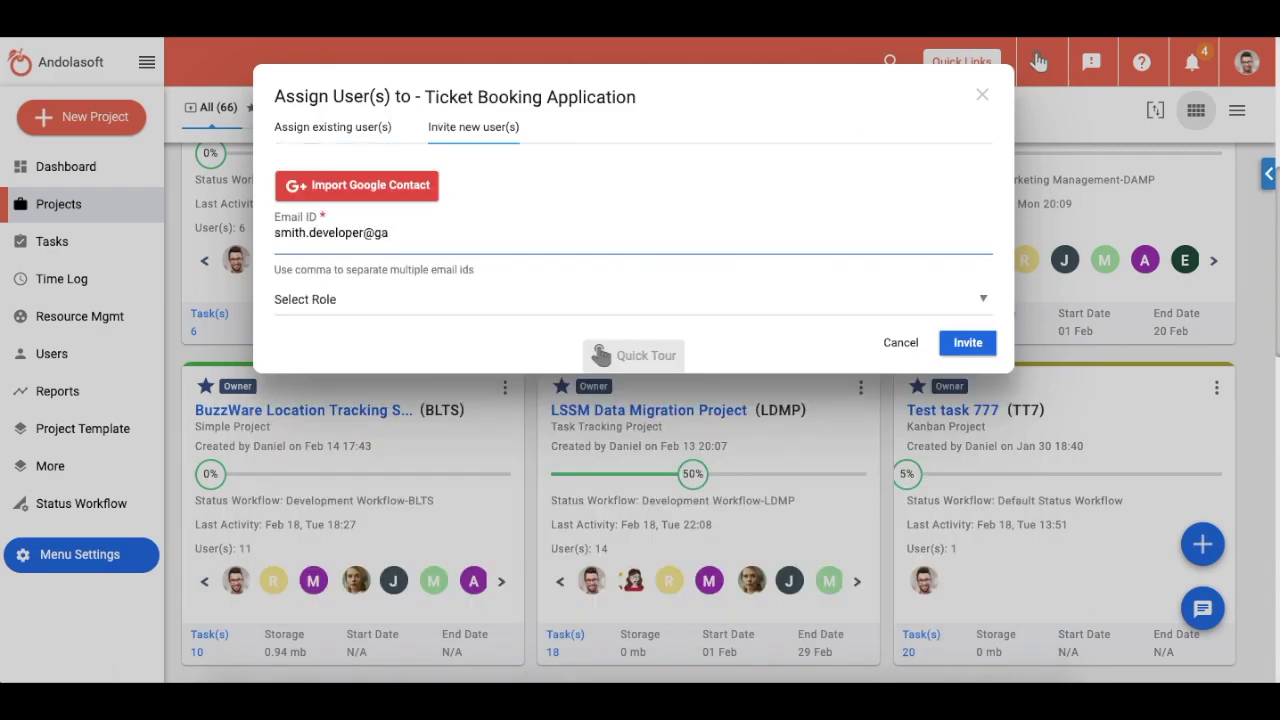
click(320, 299)
scroll(355, 480, down, 3)
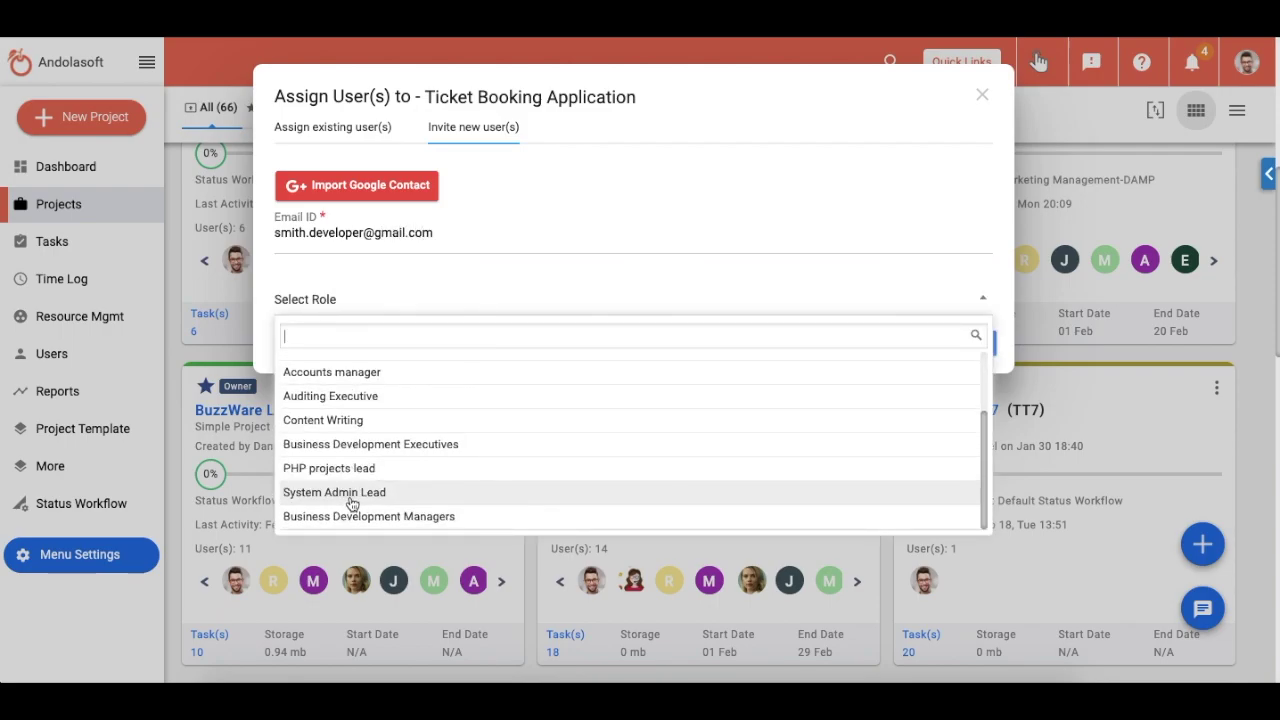
click(366, 466)
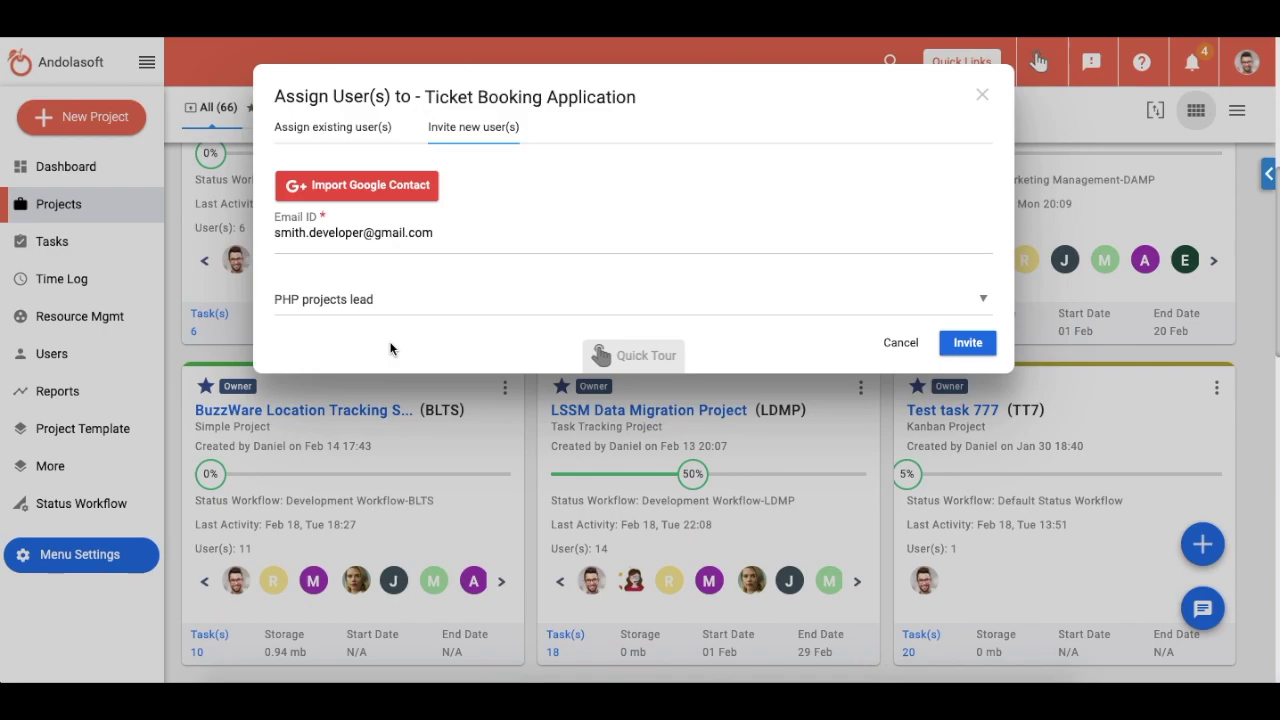
click(967, 342)
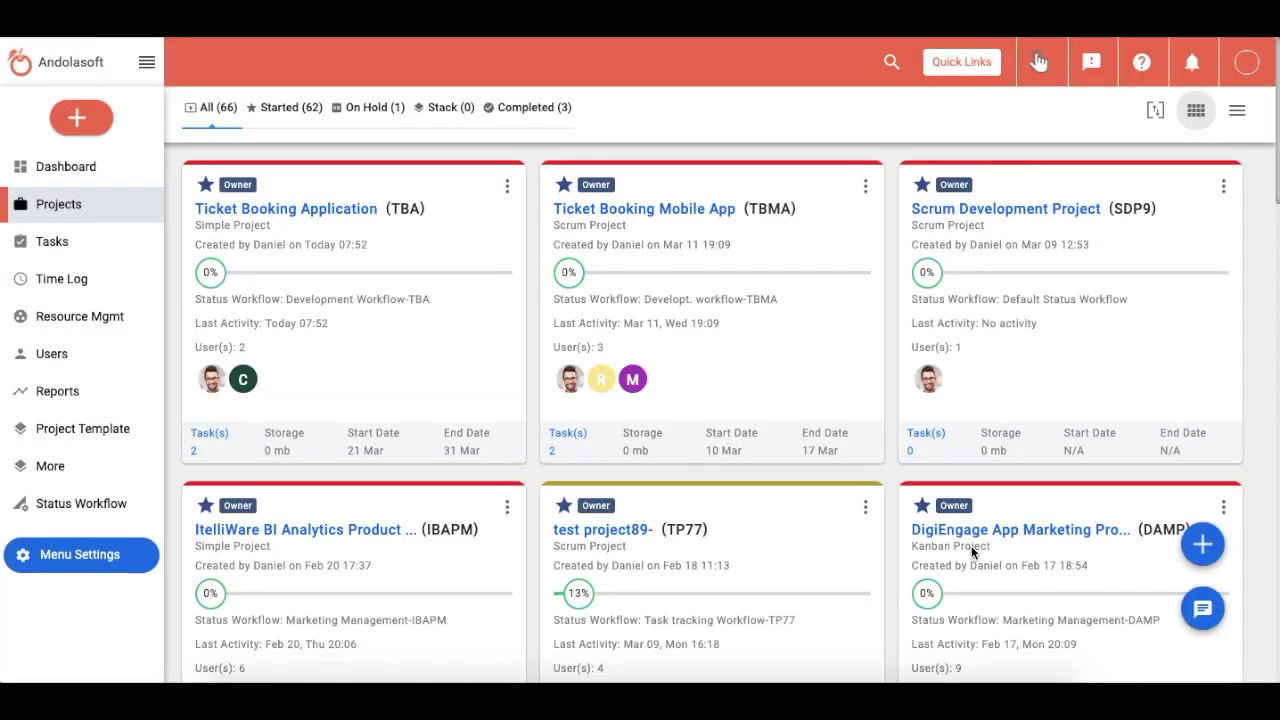
Step: Reload the projects grid and open Ticket Booking Application's edit dialog
click(56, 206)
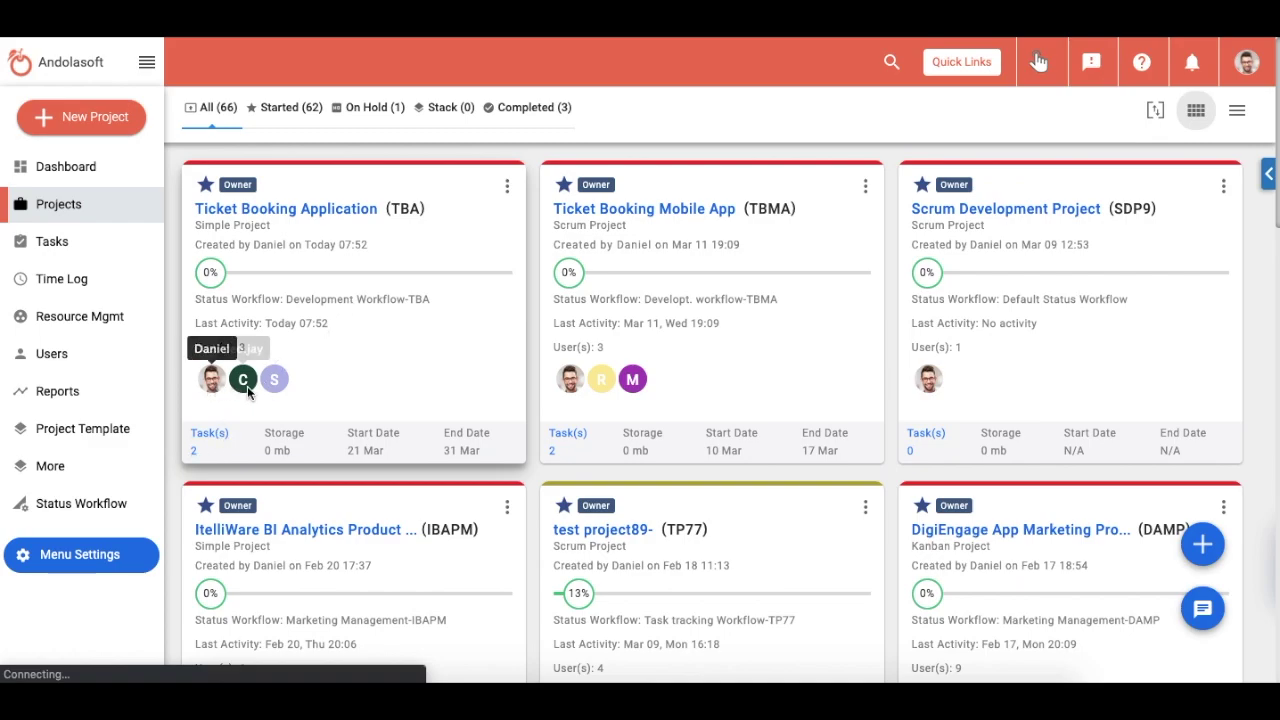
click(215, 276)
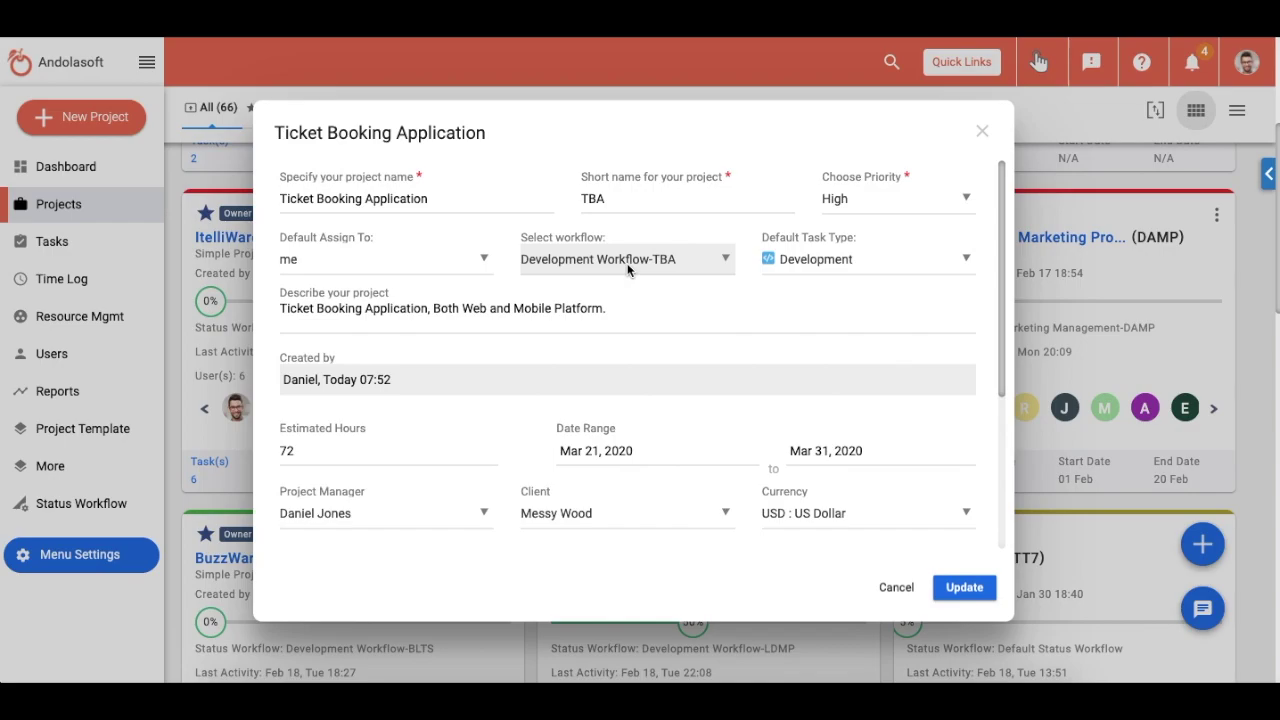
Step: Close the Ticket Booking Application edit dialog without saving any changes
click(982, 131)
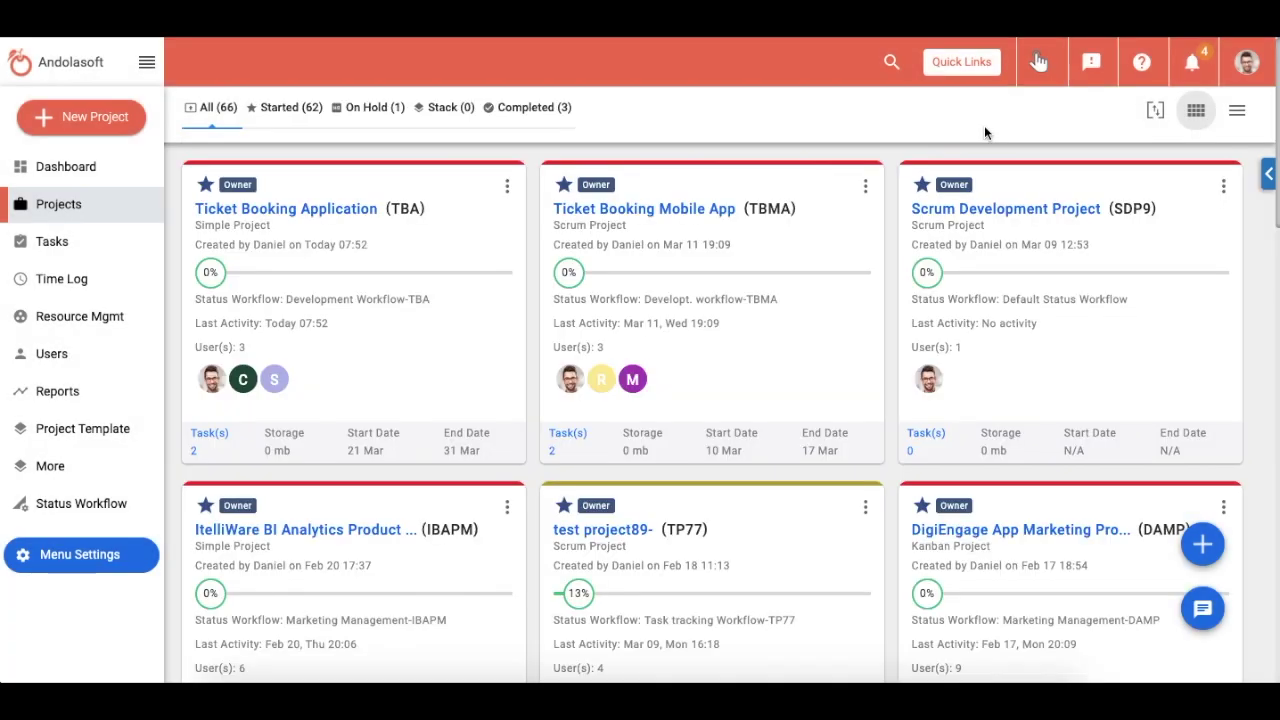